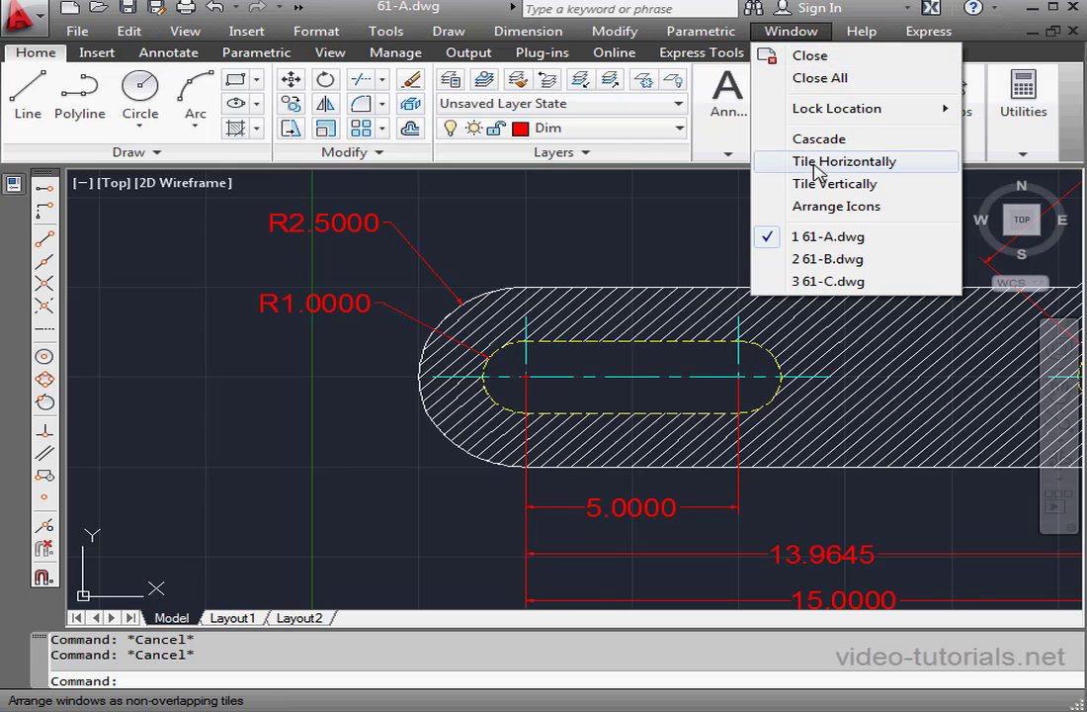
Tile the open drawing windows vertically, then maximize the 61-A.dwg window
left_click(836, 186)
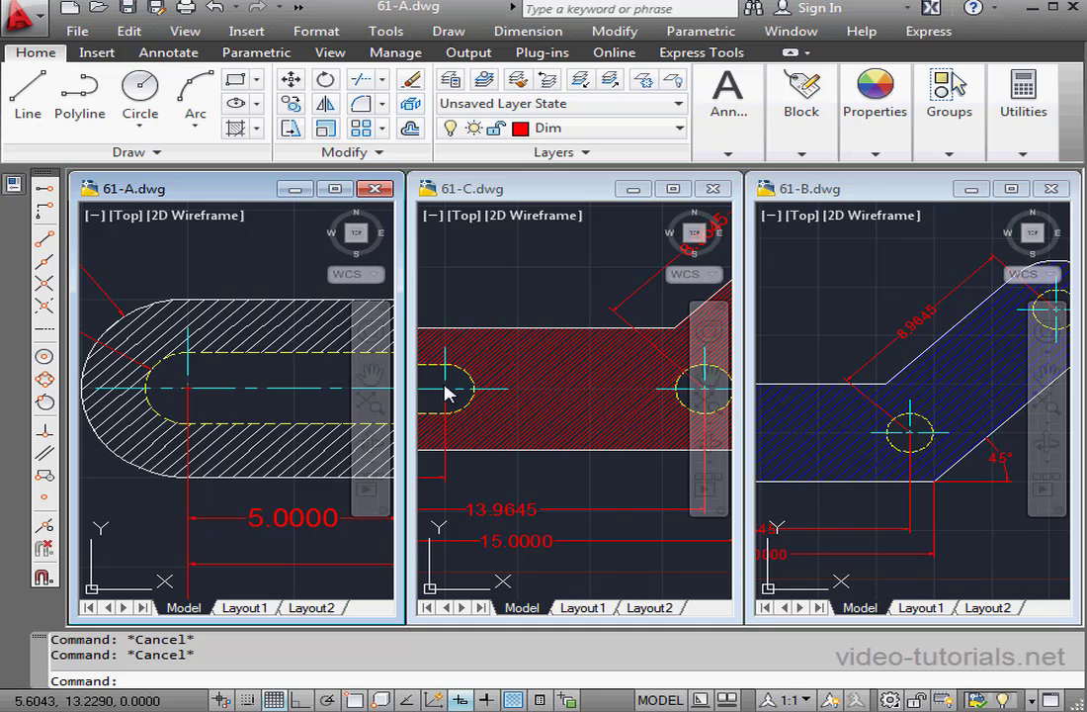
double_click(224, 189)
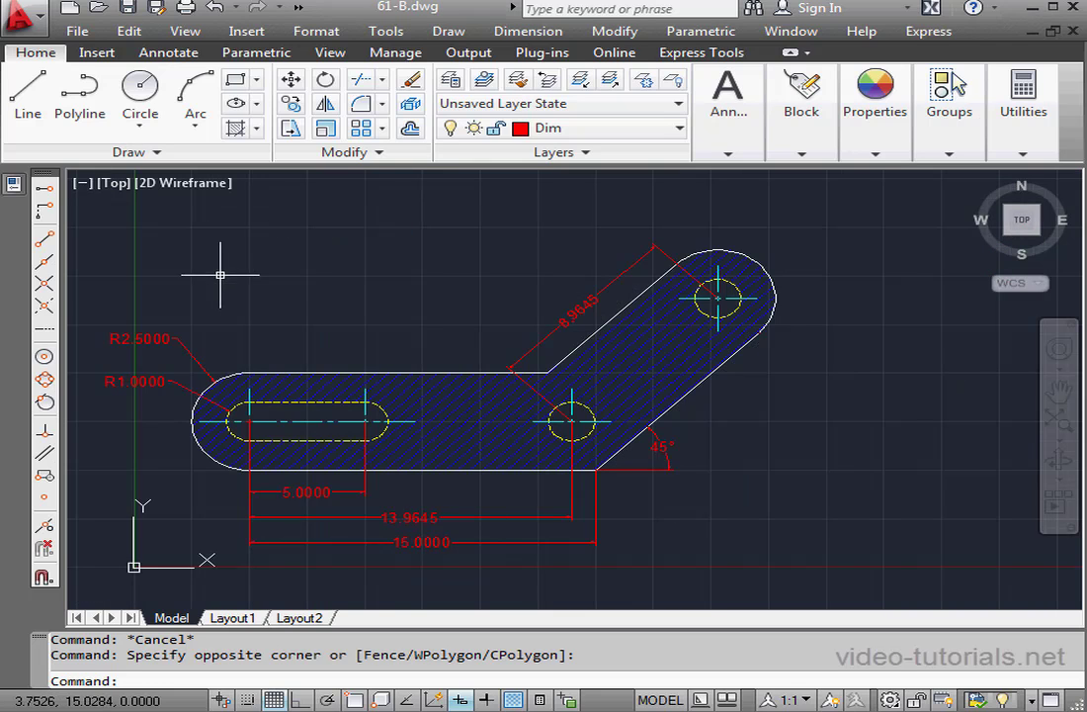
Switch 61-B.dwg to Layout1, activate model space in its viewport, and return to paper space
left_click(661, 700)
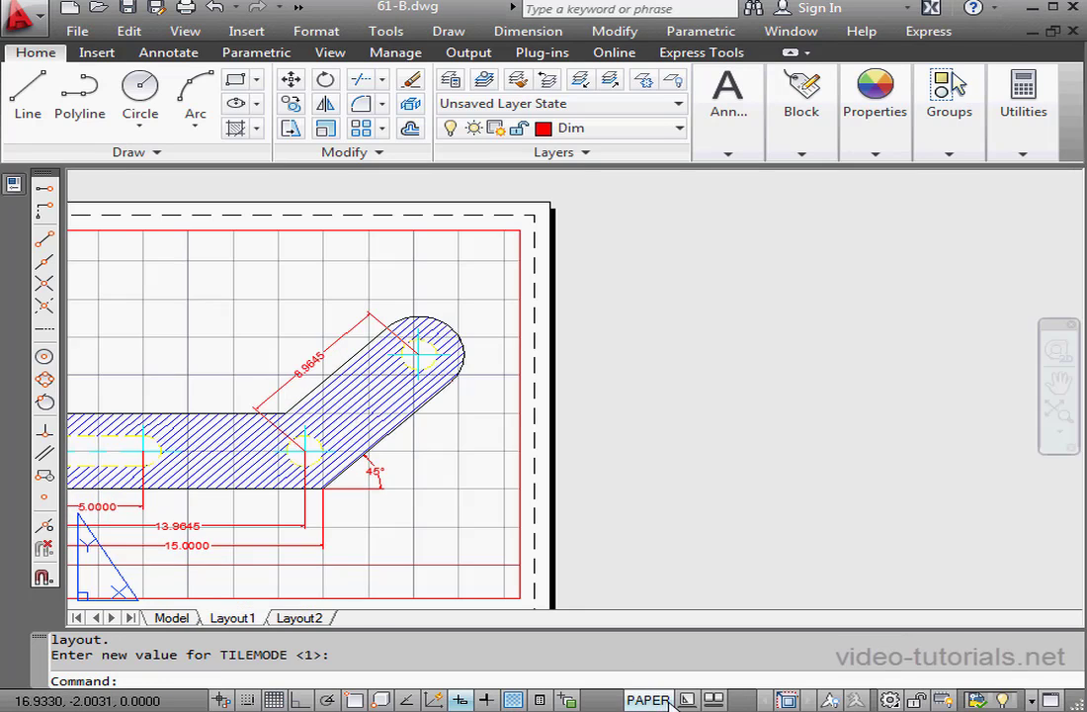
middle_click_drag(486, 467, 759, 437)
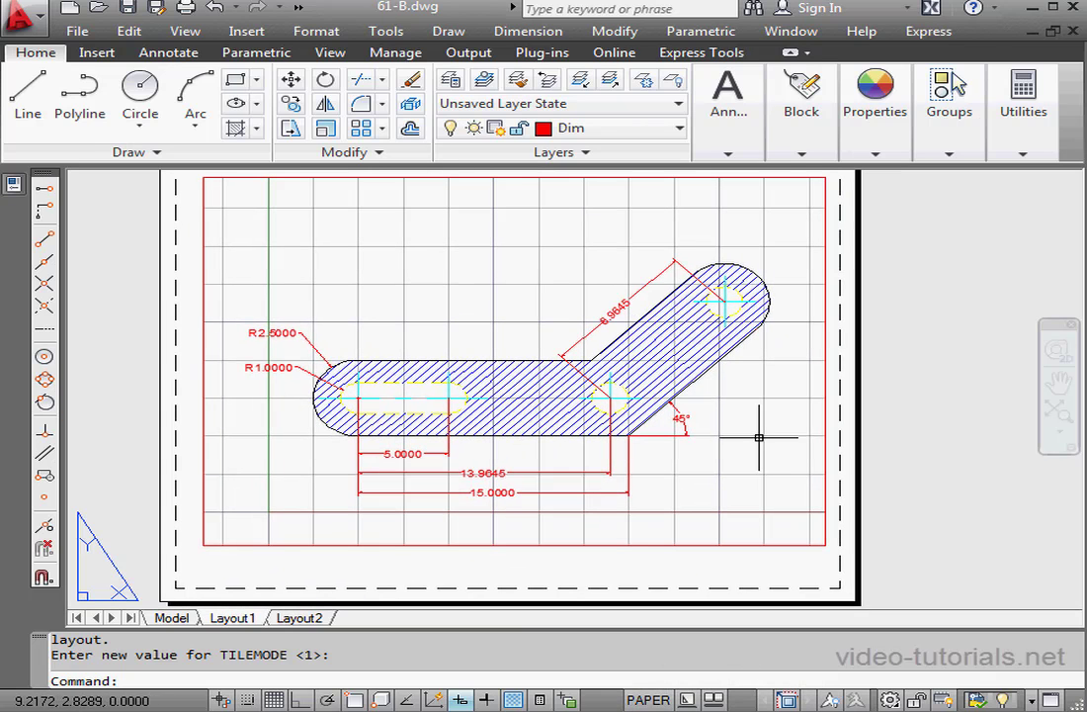
left_click(650, 700)
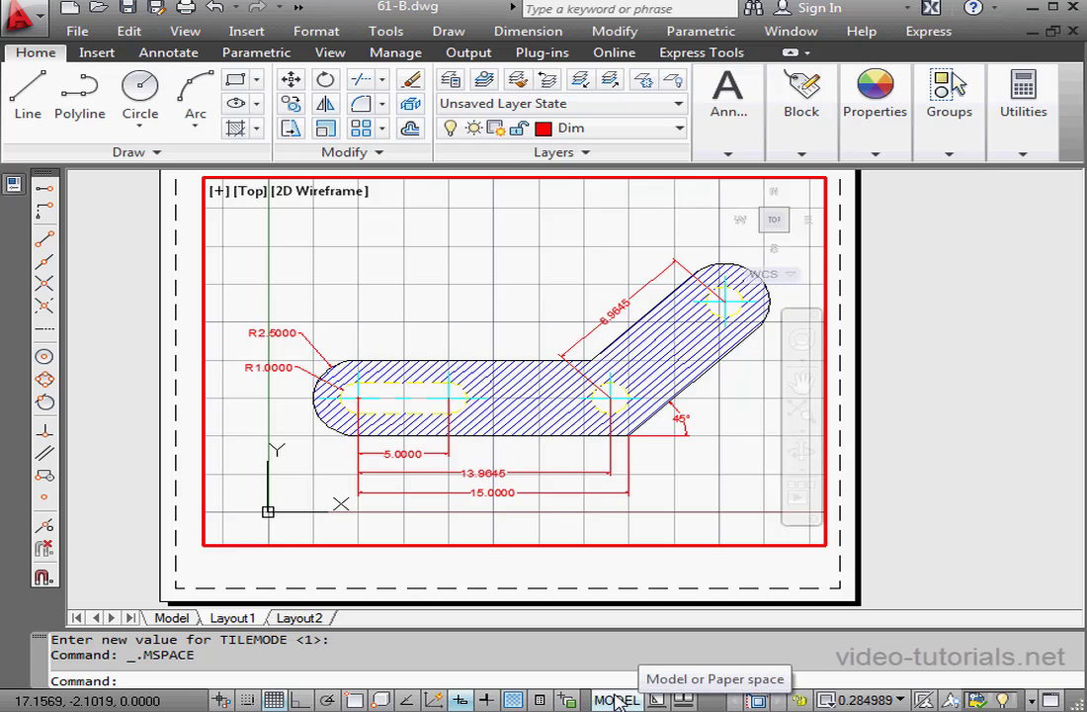
left_click(657, 700)
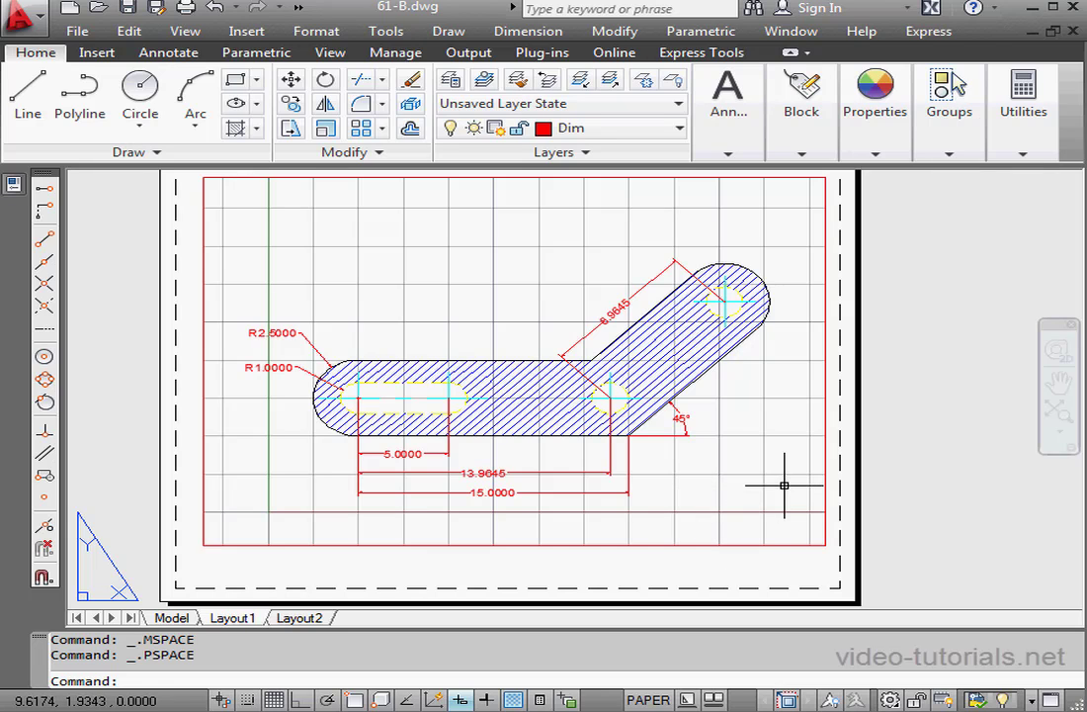
Shrink the Layout1 viewport toward the sheet's upper-left area by stretching its lower-right corner grip
left_click(827, 483)
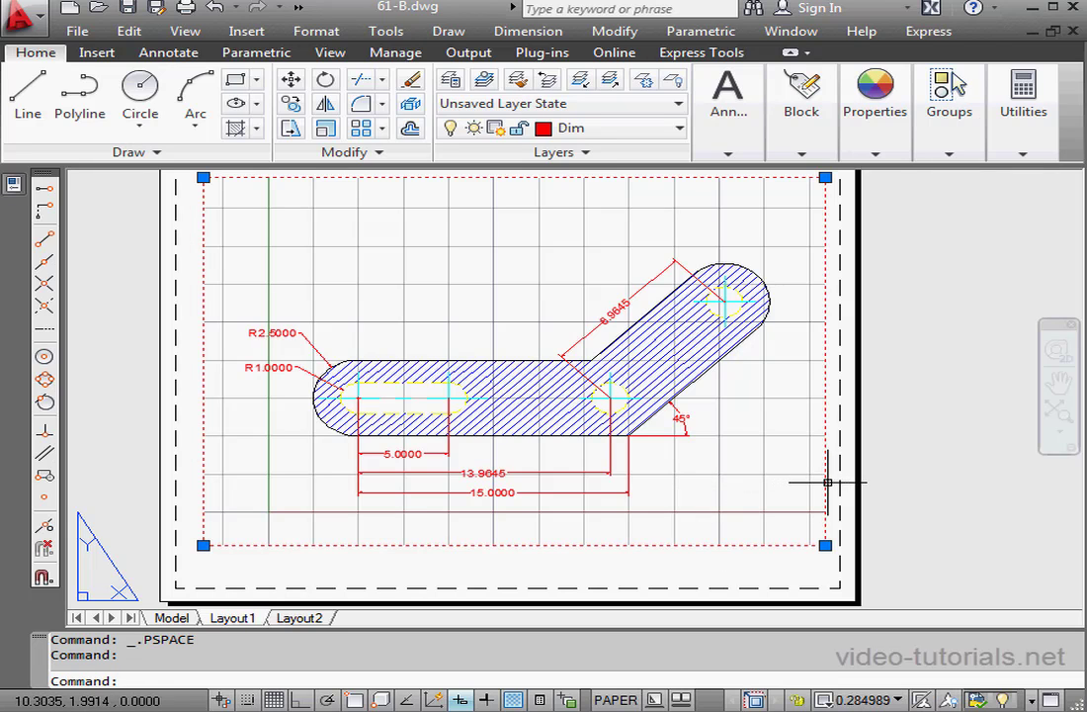
left_click(825, 544)
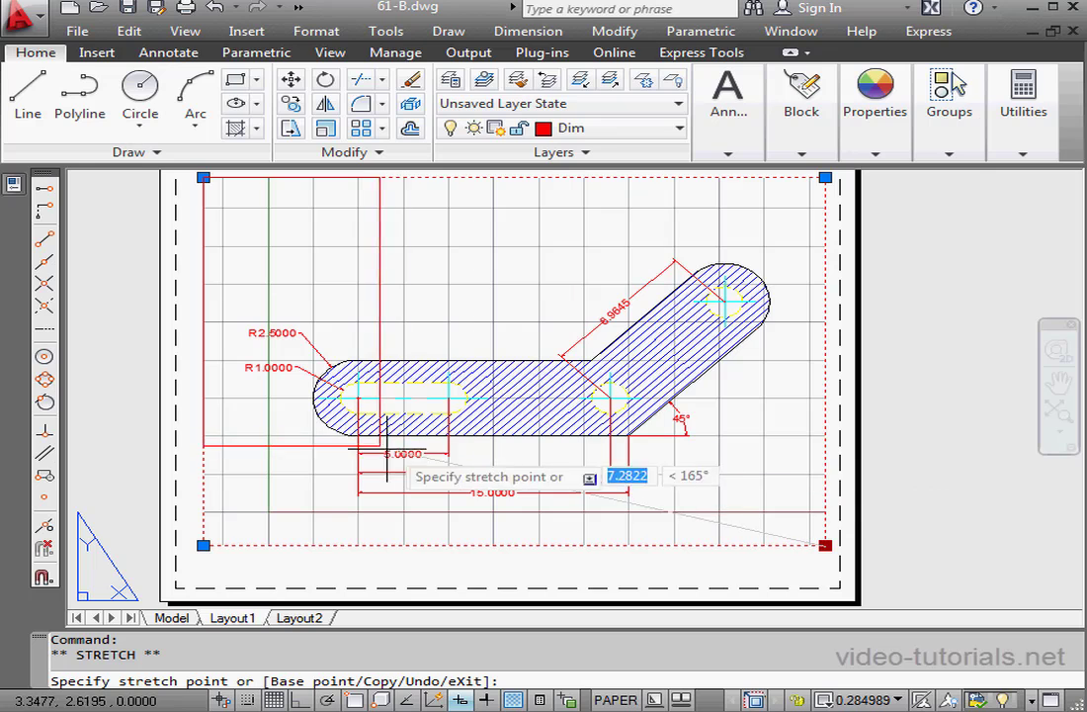
left_click(455, 426)
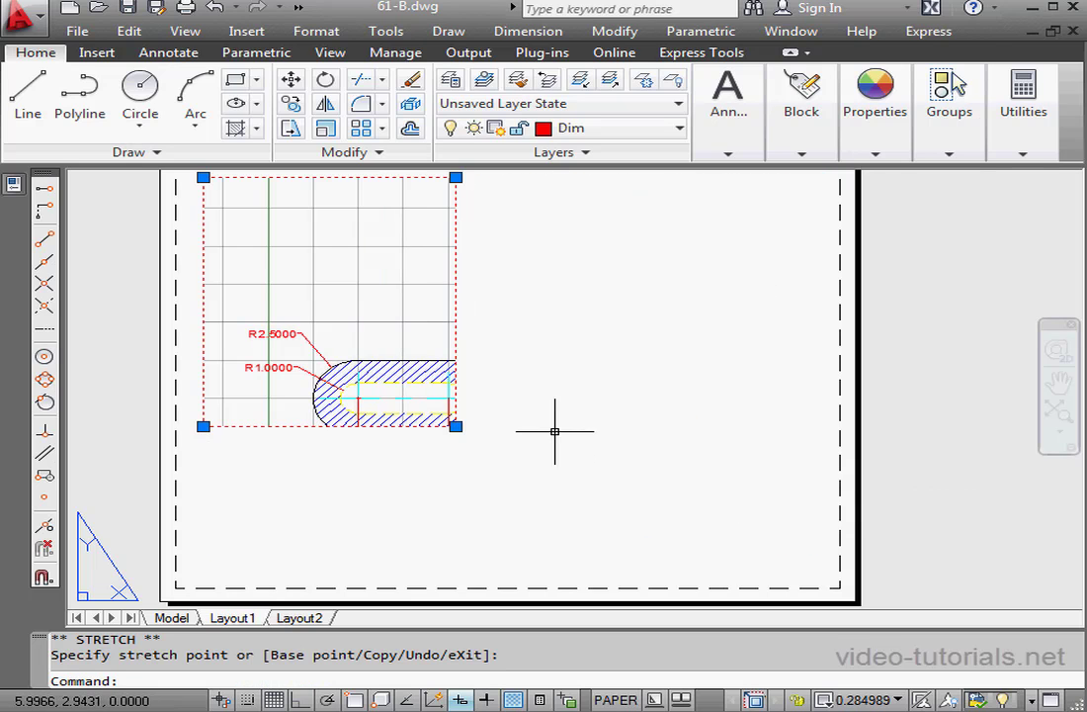
middle_click_drag(369, 335, 427, 360)
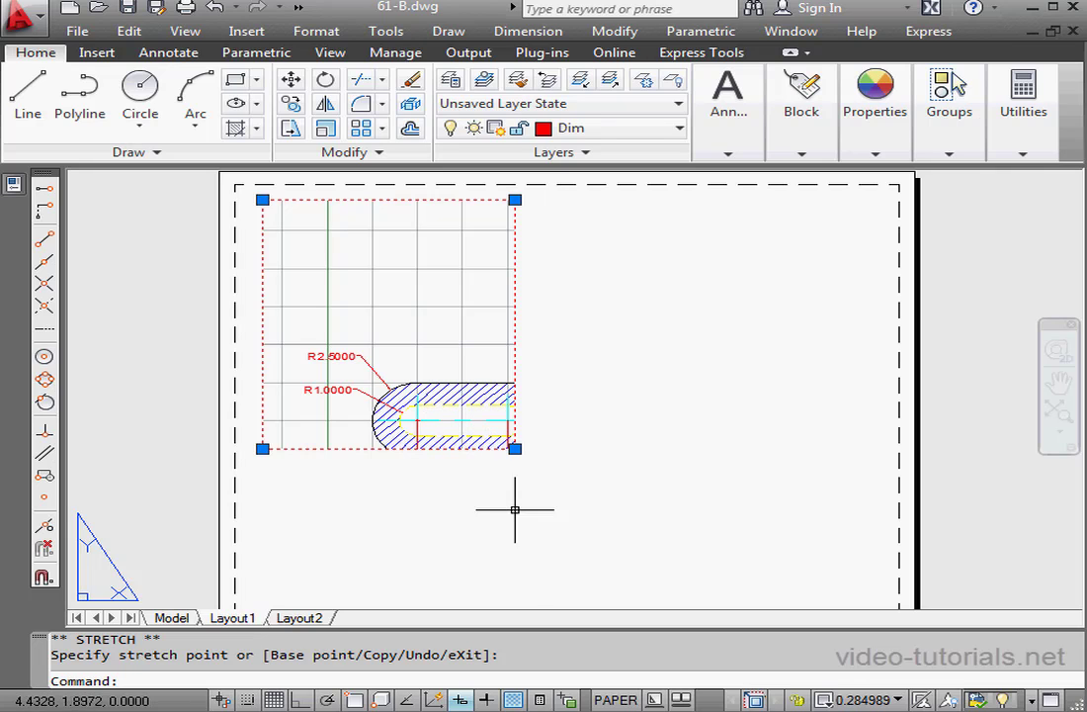
Reframe the part on its rounded left end in model space inside the reduced viewport, then return to paper space
left_click(616, 699)
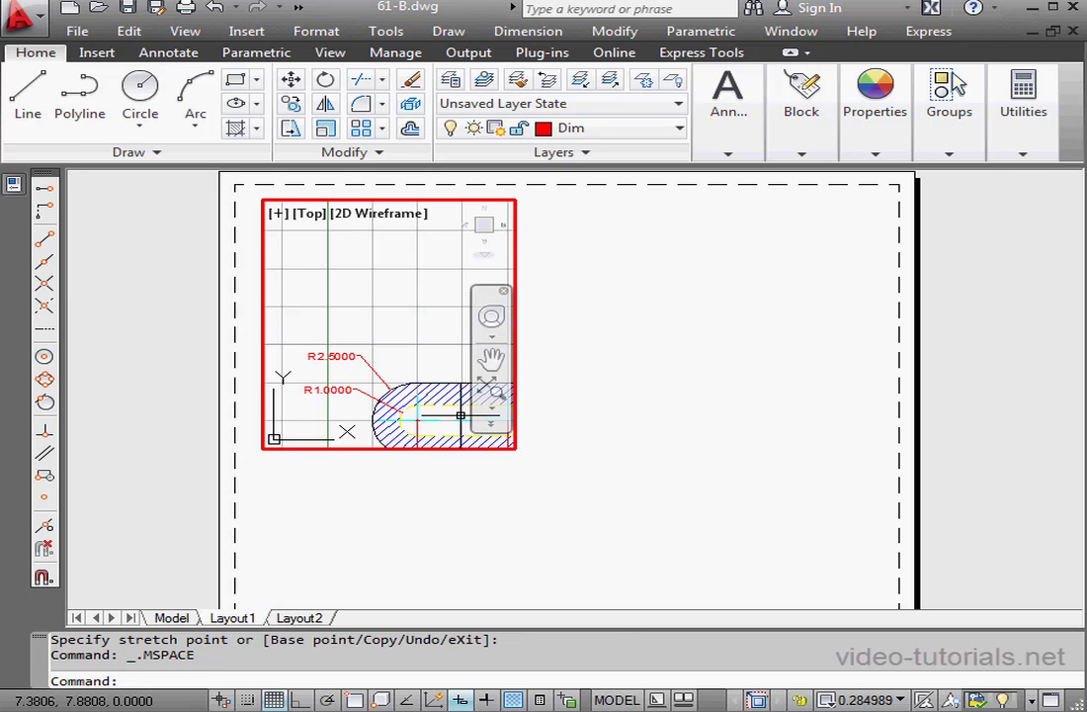
mouse_move(460, 414)
middle_mouse_down()
mouse_move(452, 386)
mouse_move(337, 316)
mouse_move(479, 339)
middle_mouse_up()
scroll(452, 385, "up", 2)
scroll(479, 339, "down", 4)
mouse_move(386, 335)
middle_mouse_down()
mouse_move(483, 363)
mouse_move(269, 311)
middle_mouse_up()
scroll(363, 327, "down", 2)
scroll(363, 327, "up", 3)
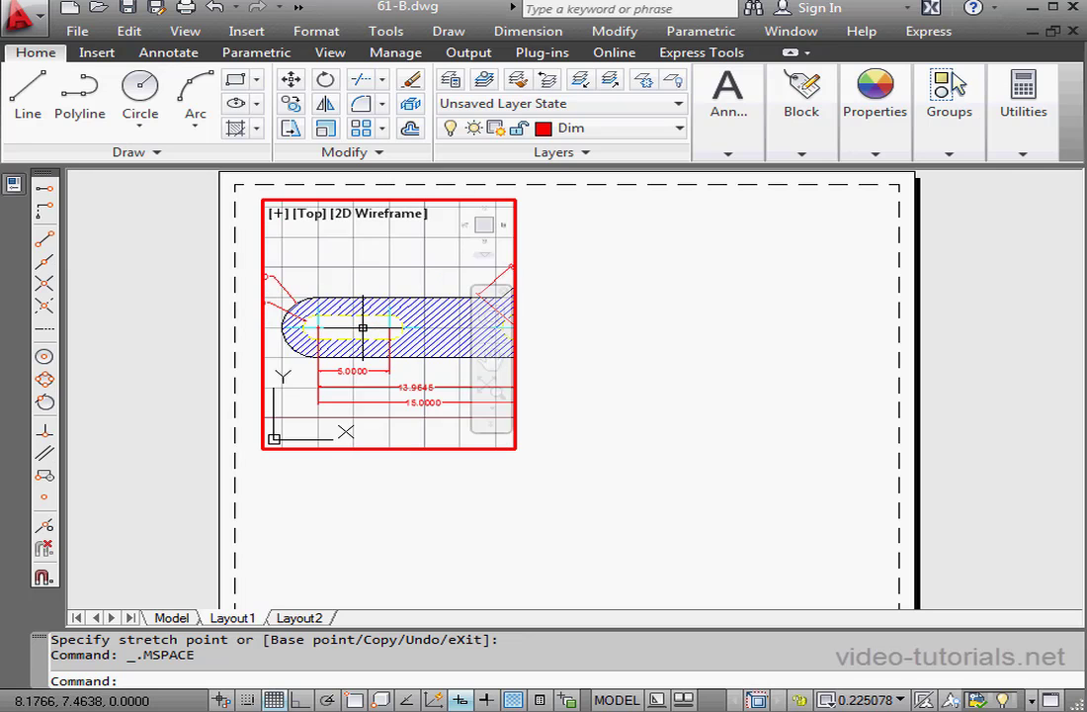
middle_click_drag(359, 328, 487, 362)
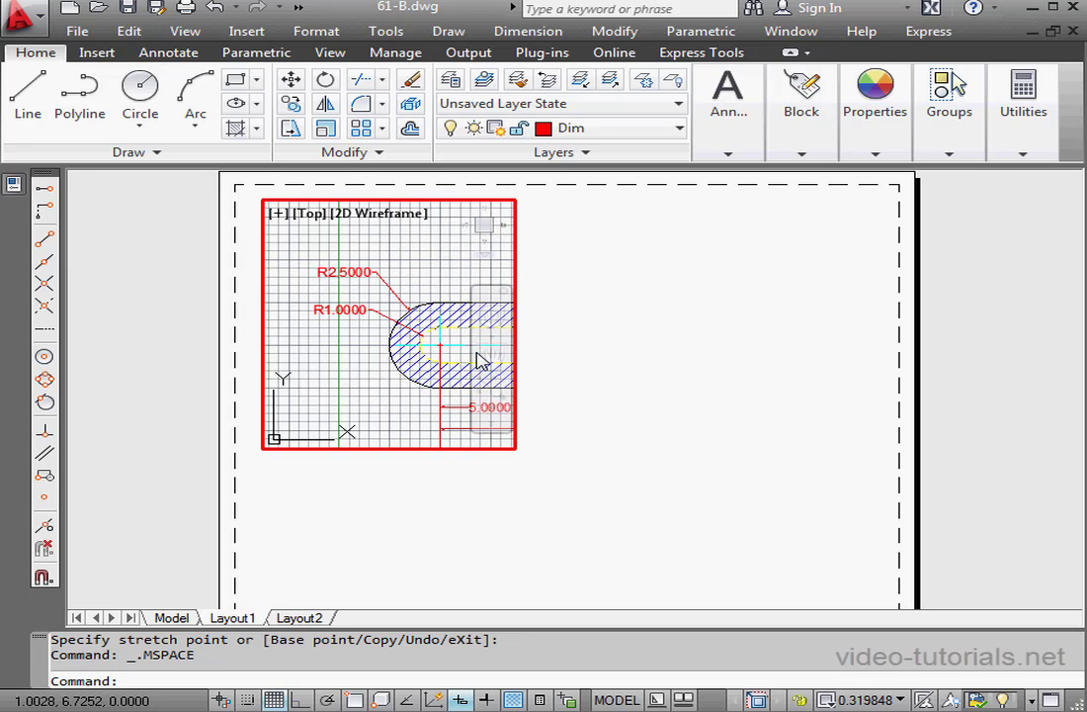
double_click(639, 310)
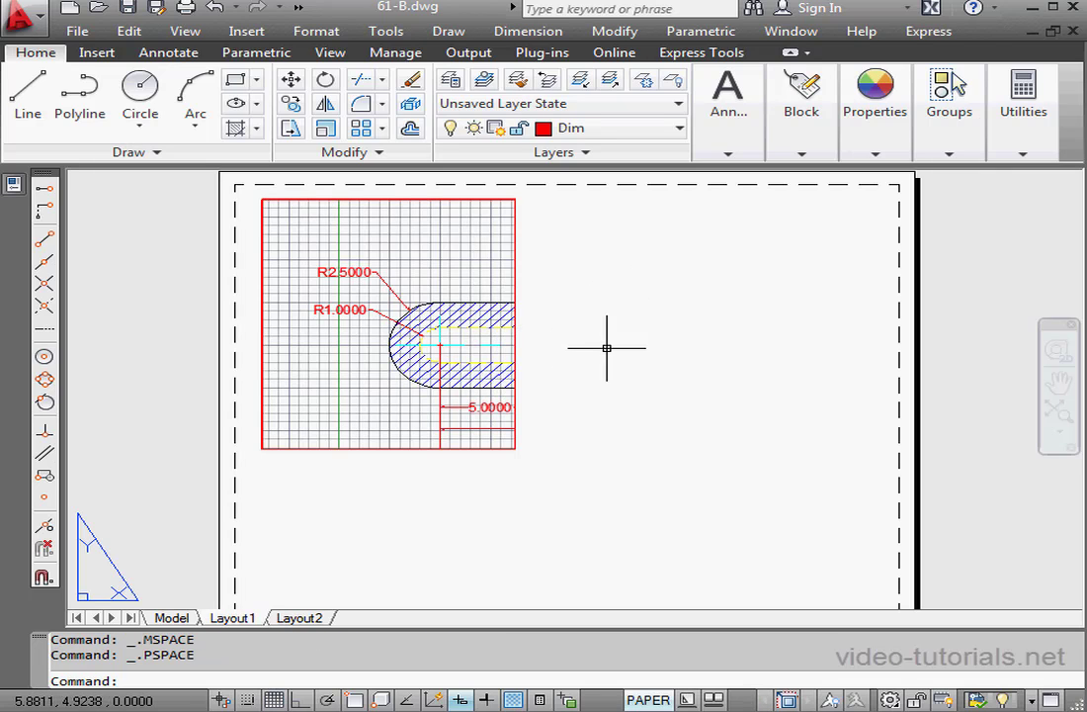
Reactivate the Layout1 viewport, then preview the layouts with Quick View Layouts and switch to Model
double_click(357, 350)
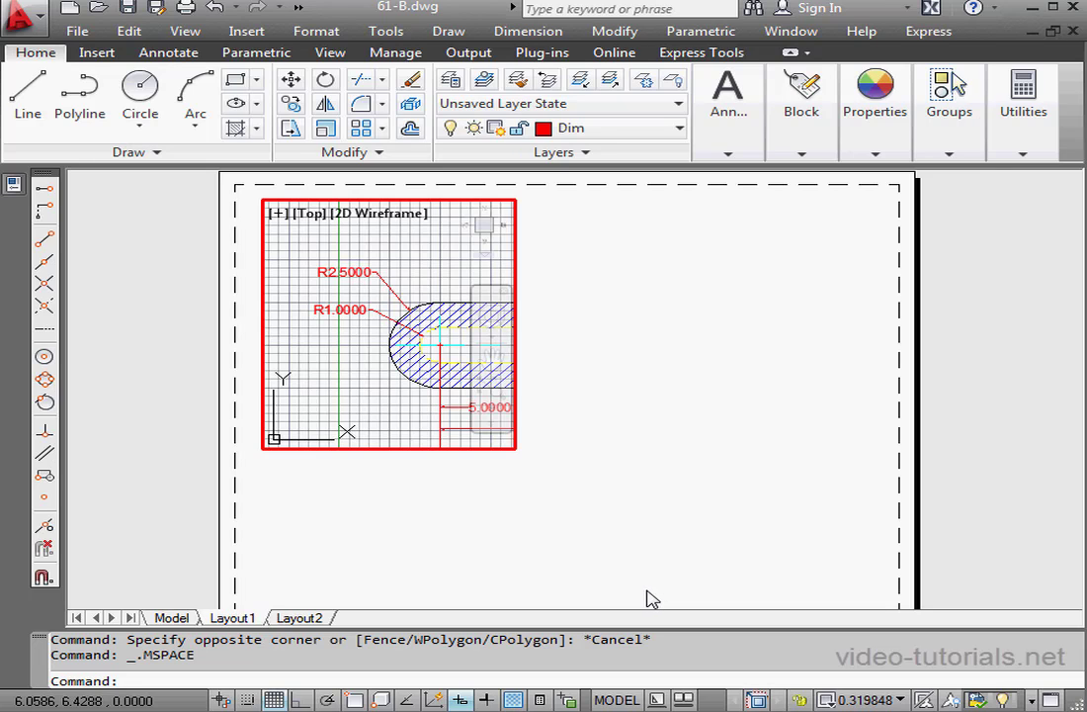
left_click(659, 700)
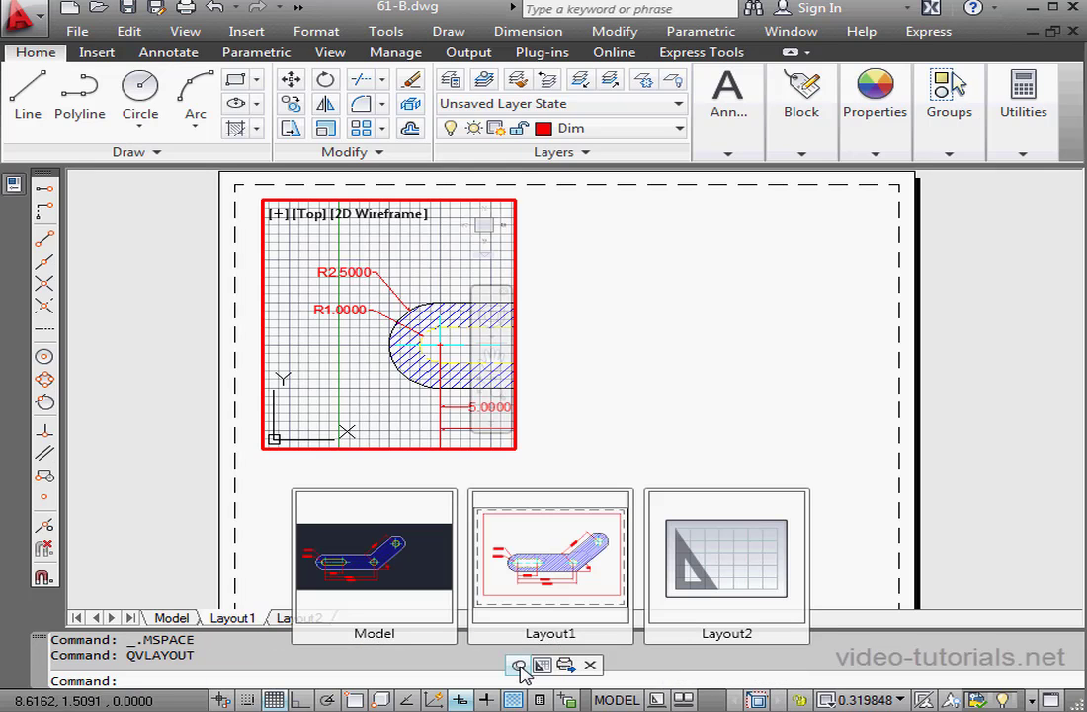
mouse_move(546, 635)
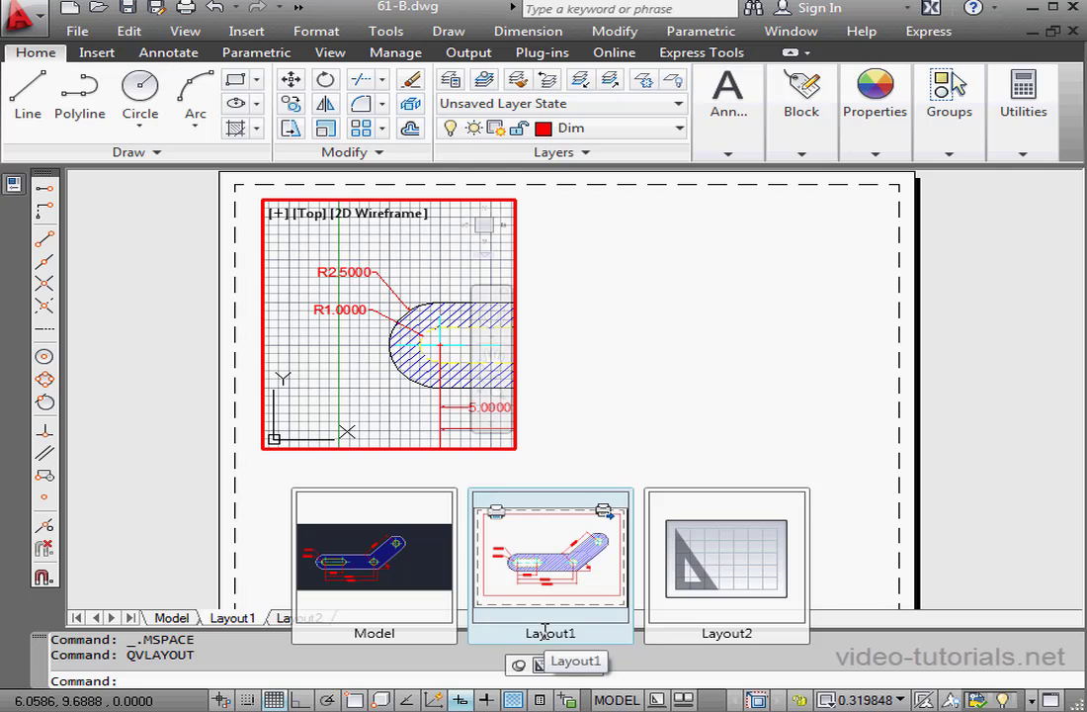
mouse_move(382, 579)
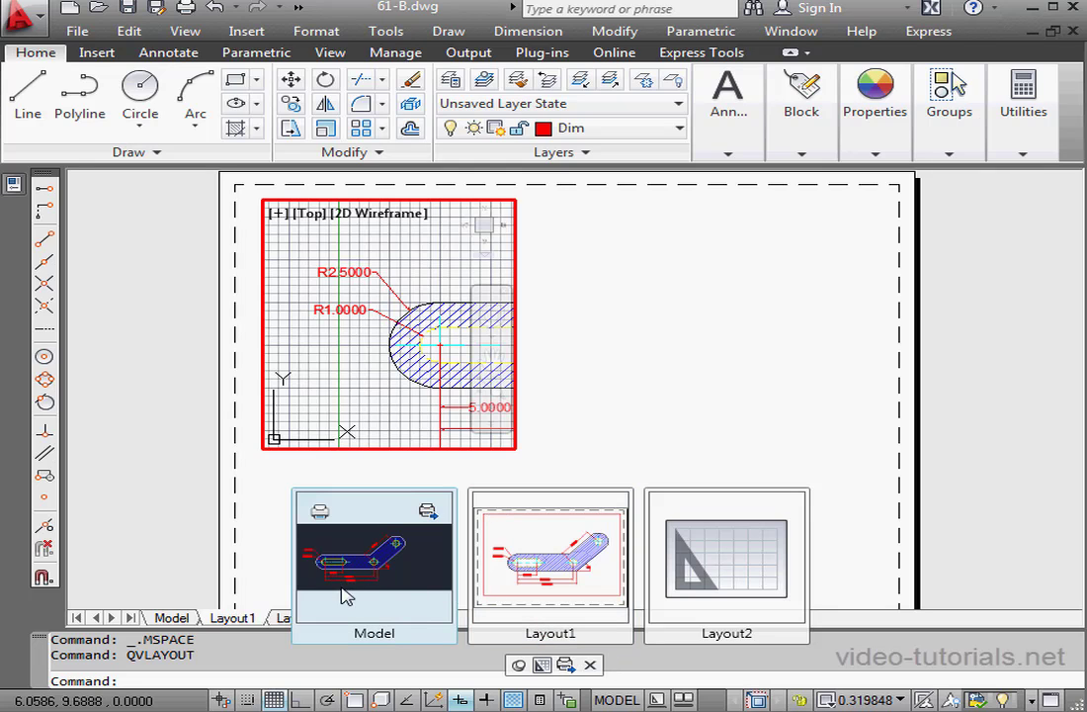
mouse_move(601, 582)
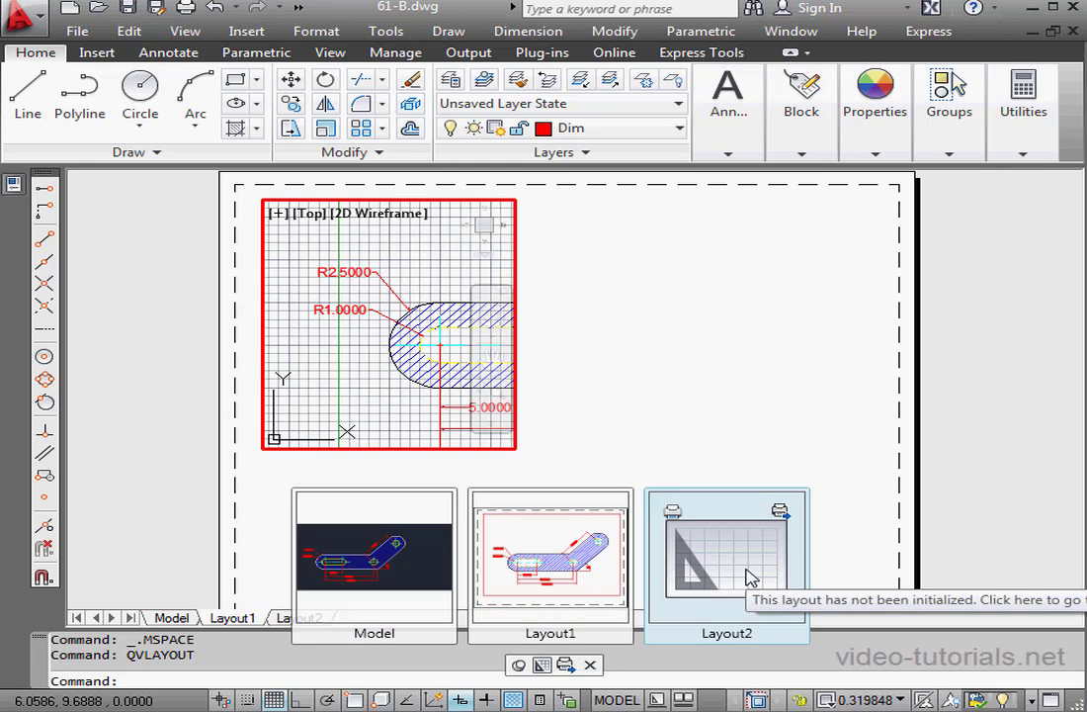
left_click(413, 578)
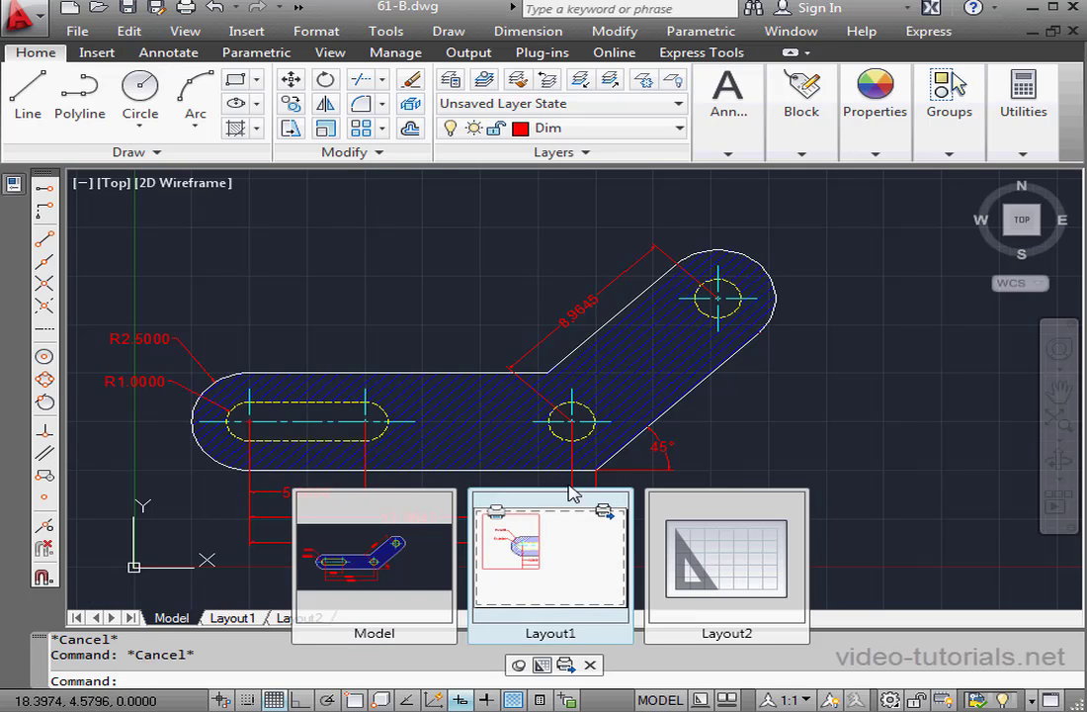
Move the 15.0000 dimension line farther below the part, leaving a wider gap under the 13.9645 dimension
mouse_move(710, 453)
middle_mouse_down()
mouse_move(736, 340)
mouse_move(751, 340)
middle_mouse_up()
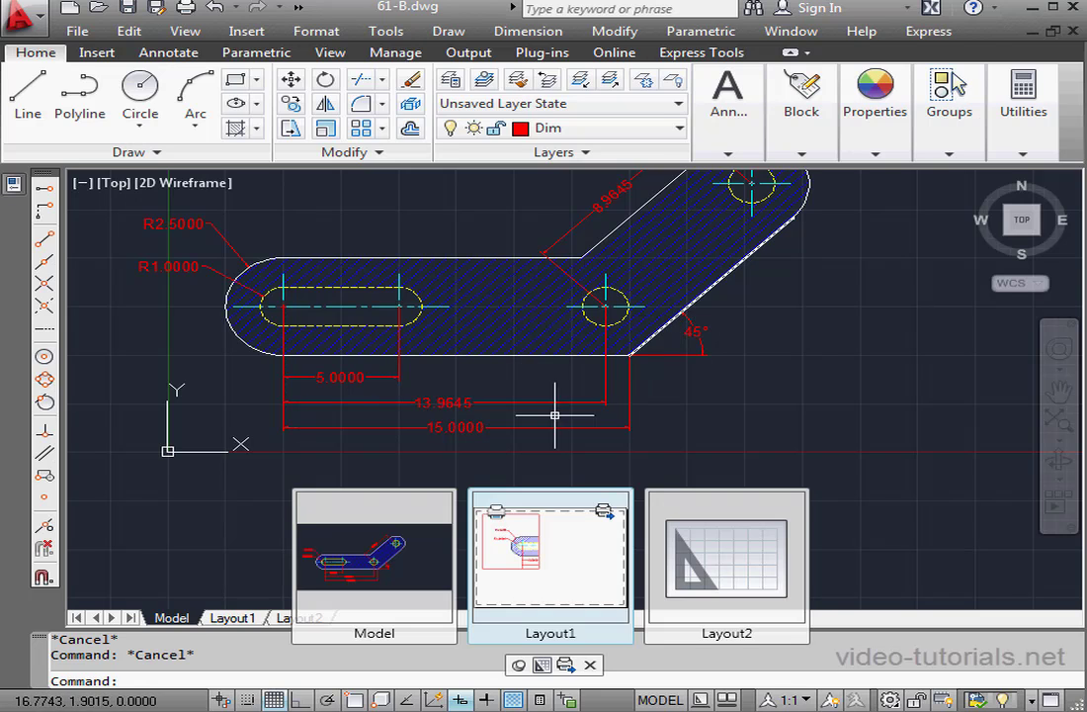
left_click(455, 427)
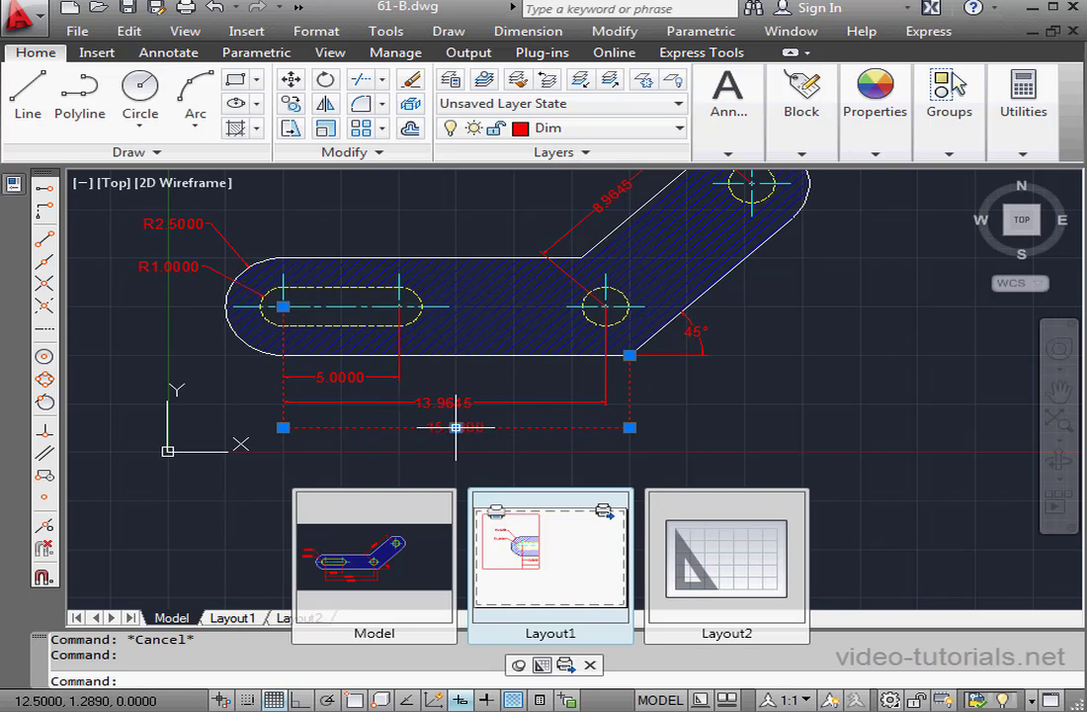
left_click(453, 427)
left_click(456, 460)
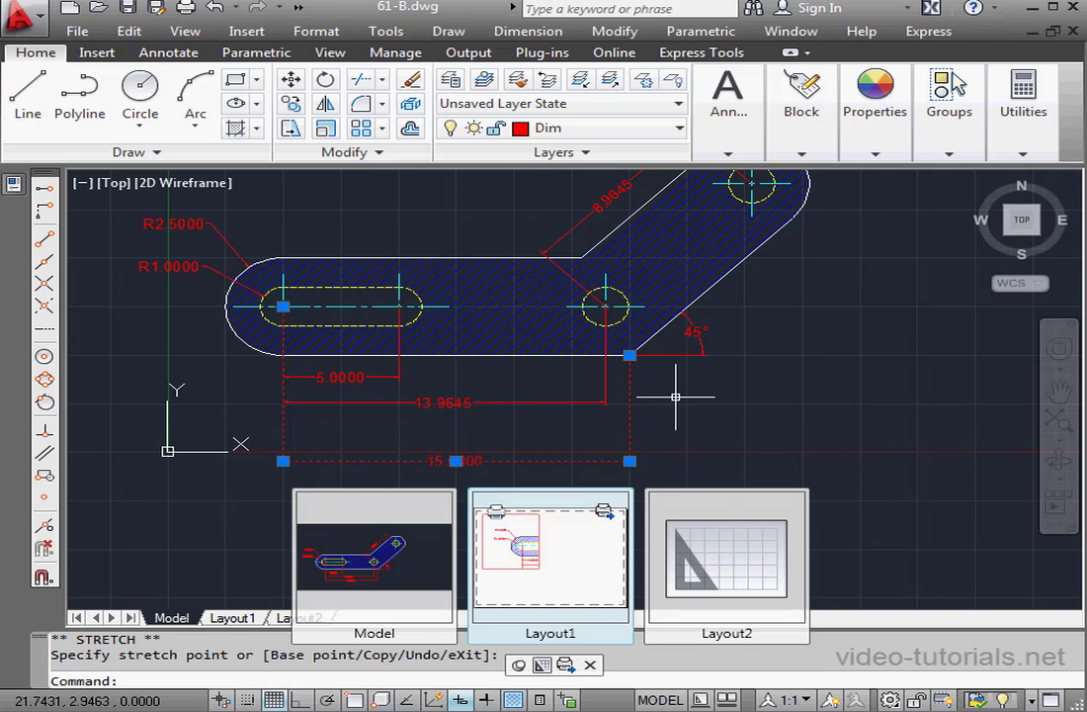
Switch to Layout1 and on to Layout2, and activate model space in the Layout2 viewport
left_click(554, 544)
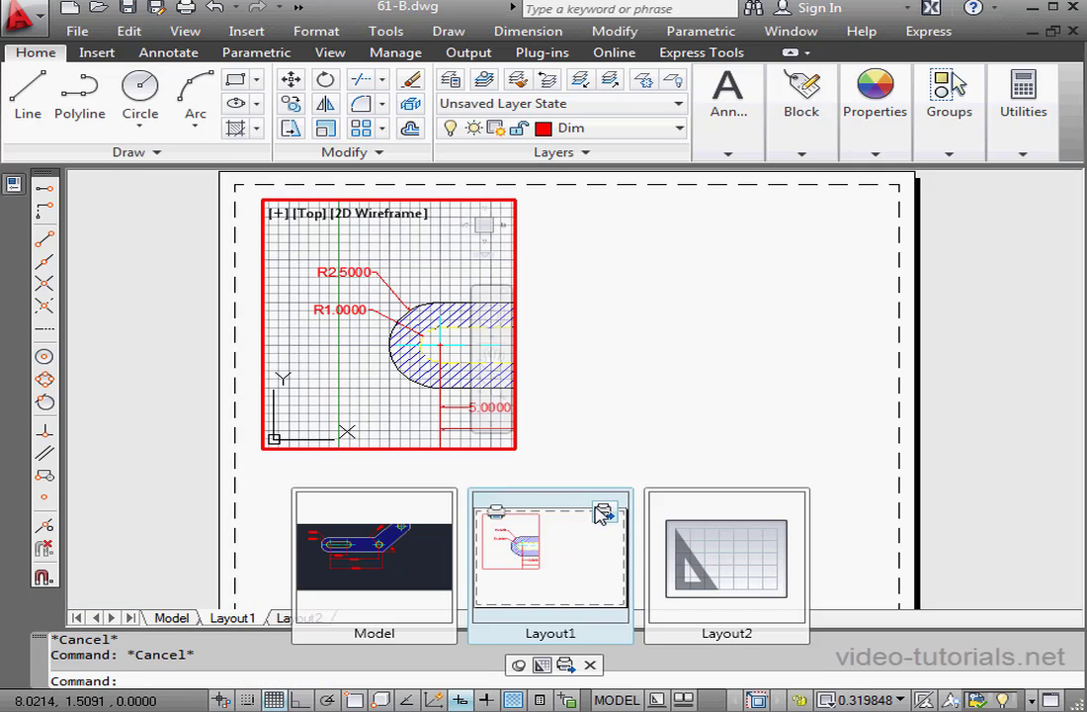
left_click(663, 514)
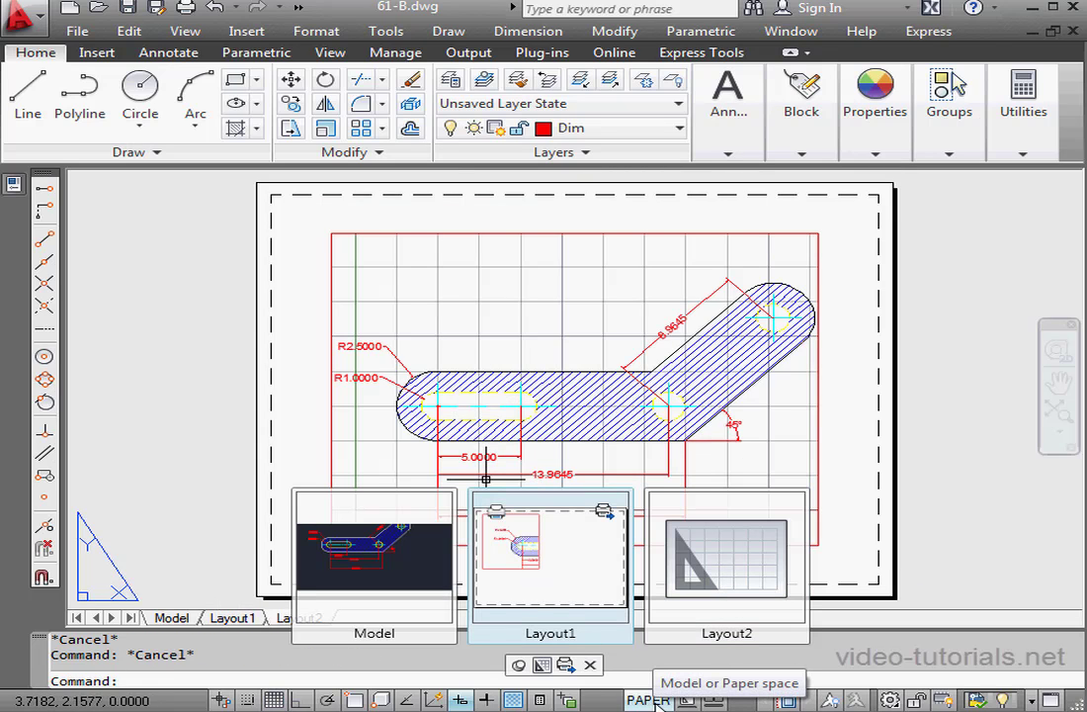
double_click(572, 322)
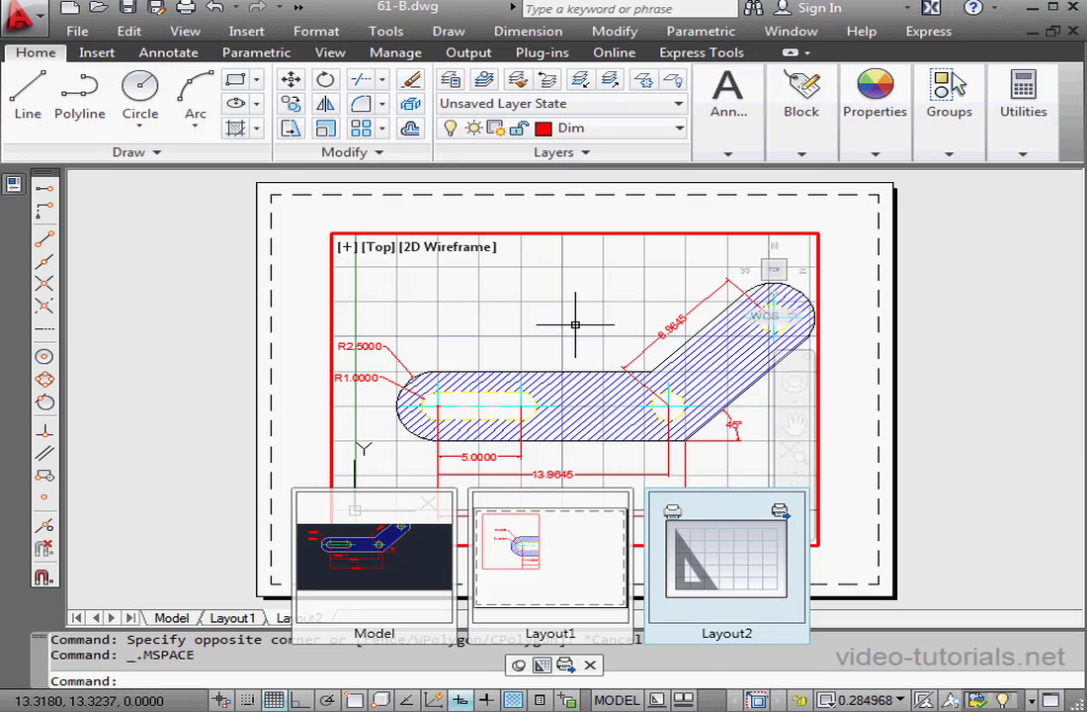
Enlarge and reposition the part inside the Layout2 viewport around its rounded left end, then close Quick View Layouts
middle_click_drag(622, 425, 618, 358)
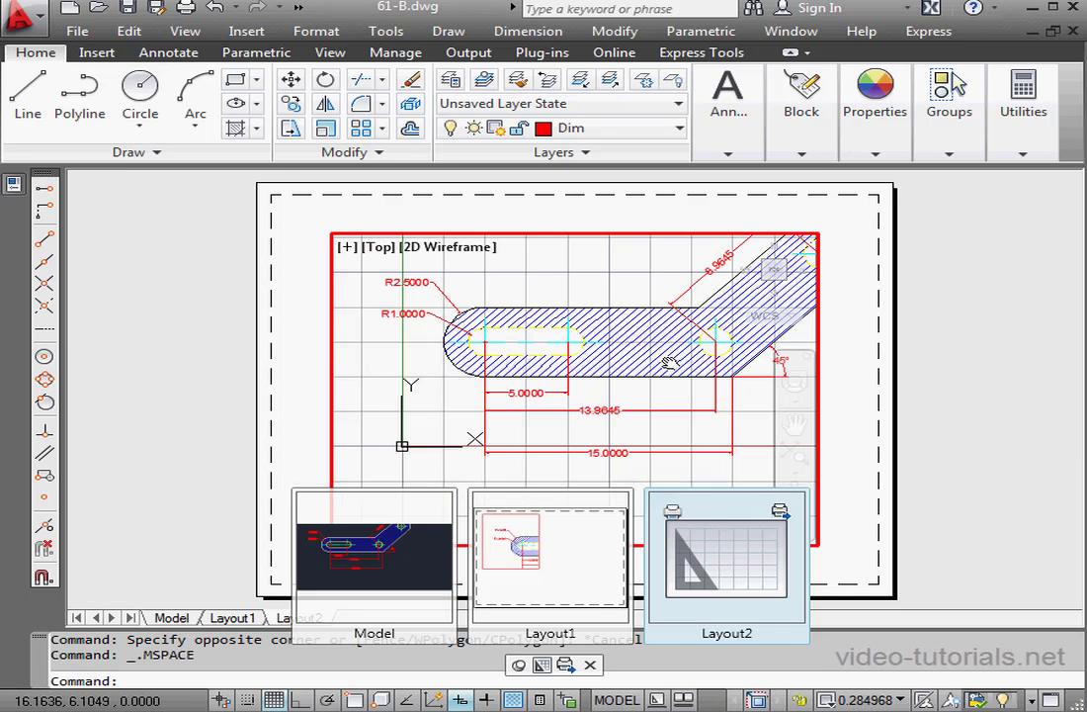
scroll(614, 363, "down", 4)
scroll(614, 364, "up", 6)
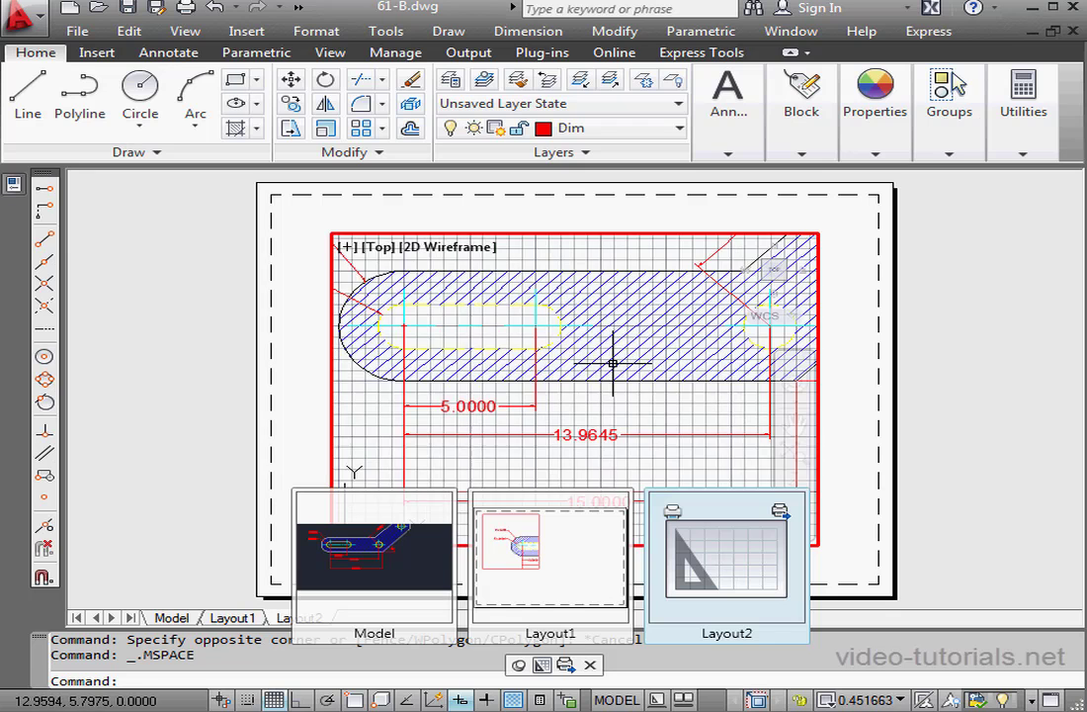
middle_click_drag(457, 351, 734, 410)
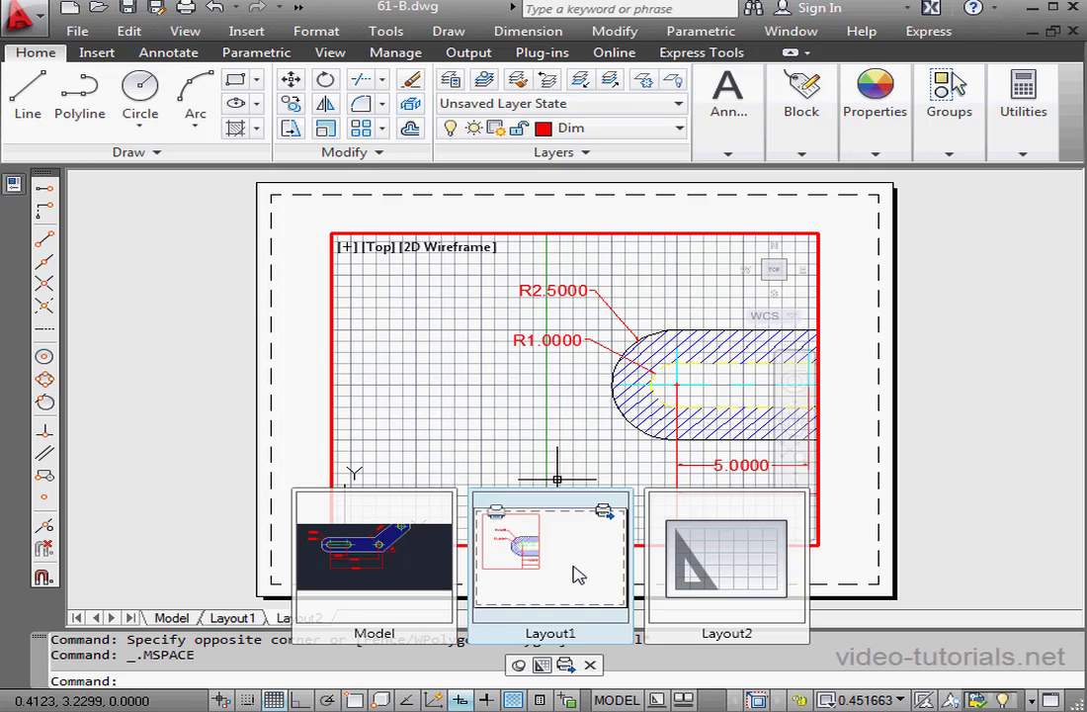
left_click(590, 664)
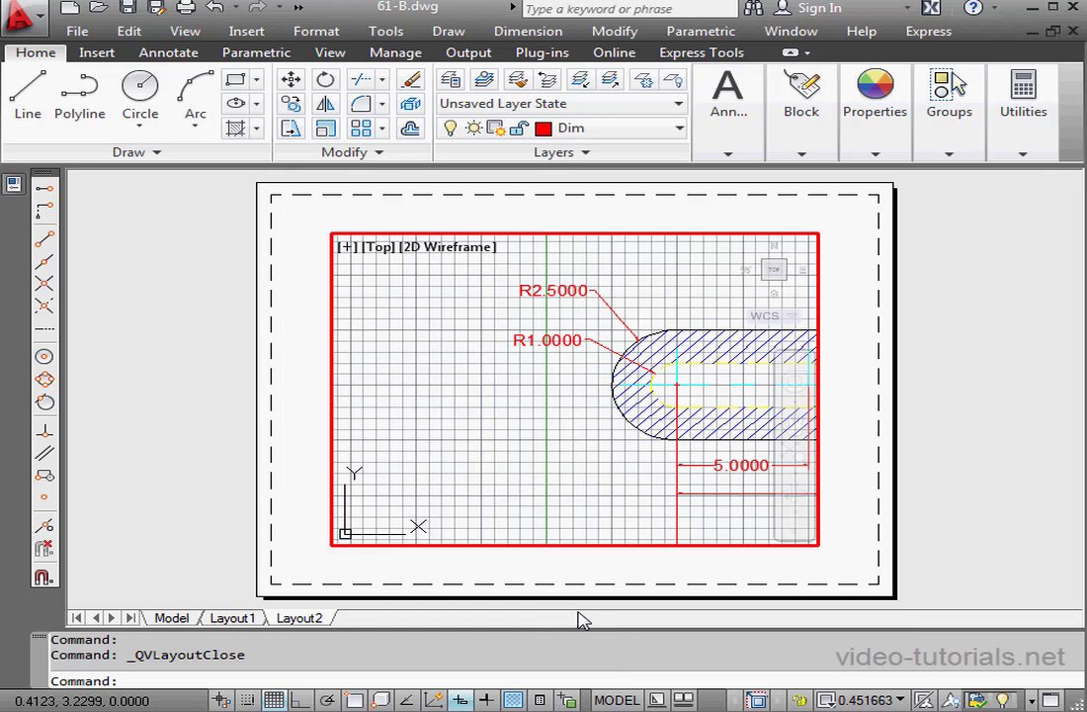
Preview the open drawings with Quick View Drawings, and switch to model space of 61-A and on to its Layout2
left_click(683, 700)
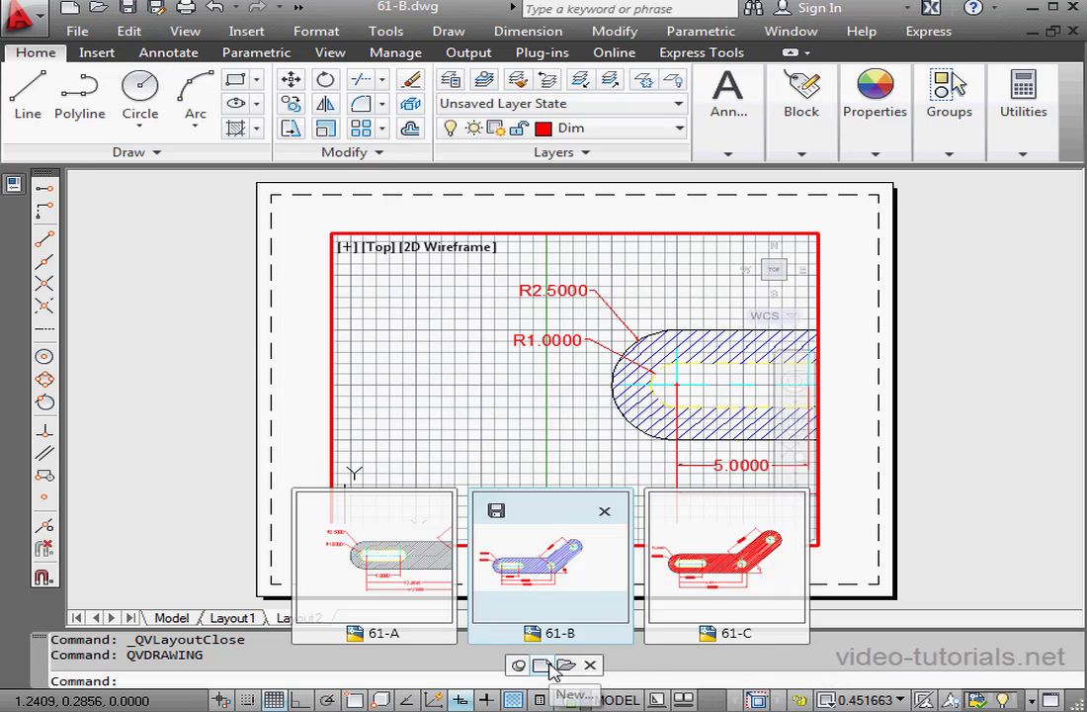
mouse_move(383, 621)
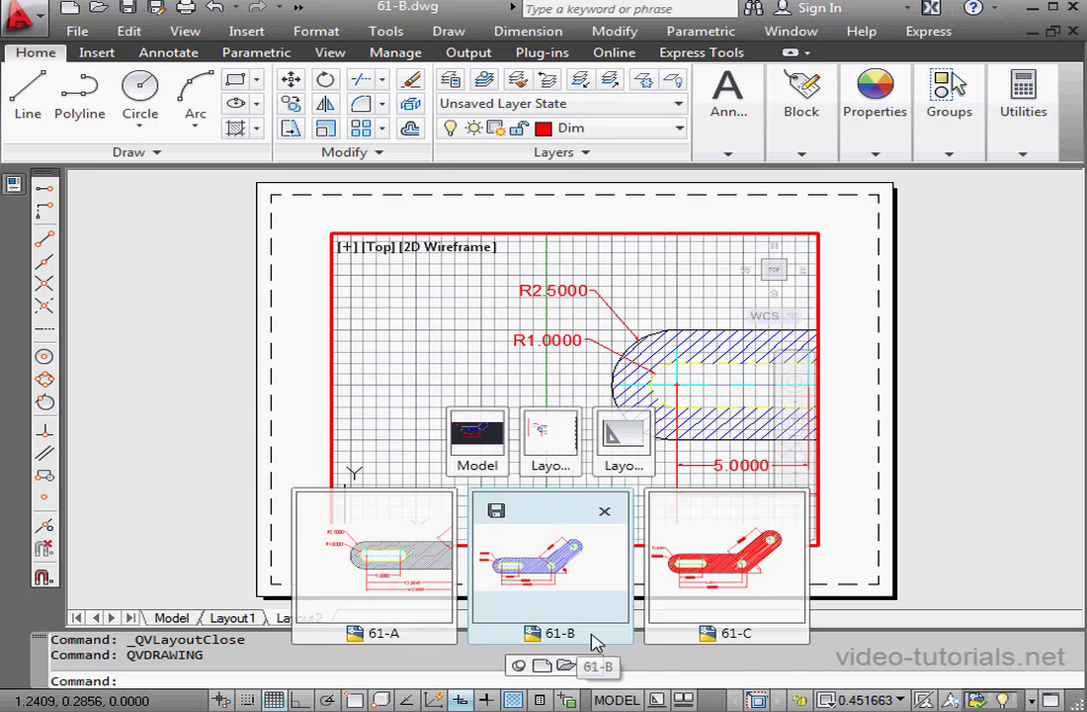
mouse_move(748, 634)
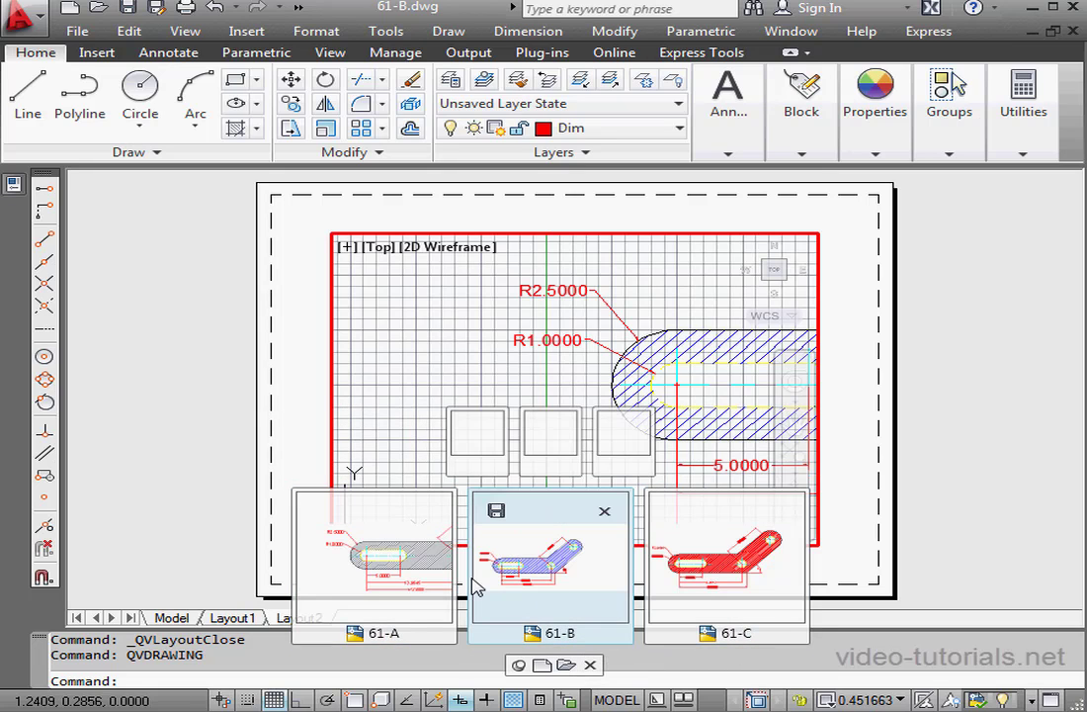
mouse_move(367, 560)
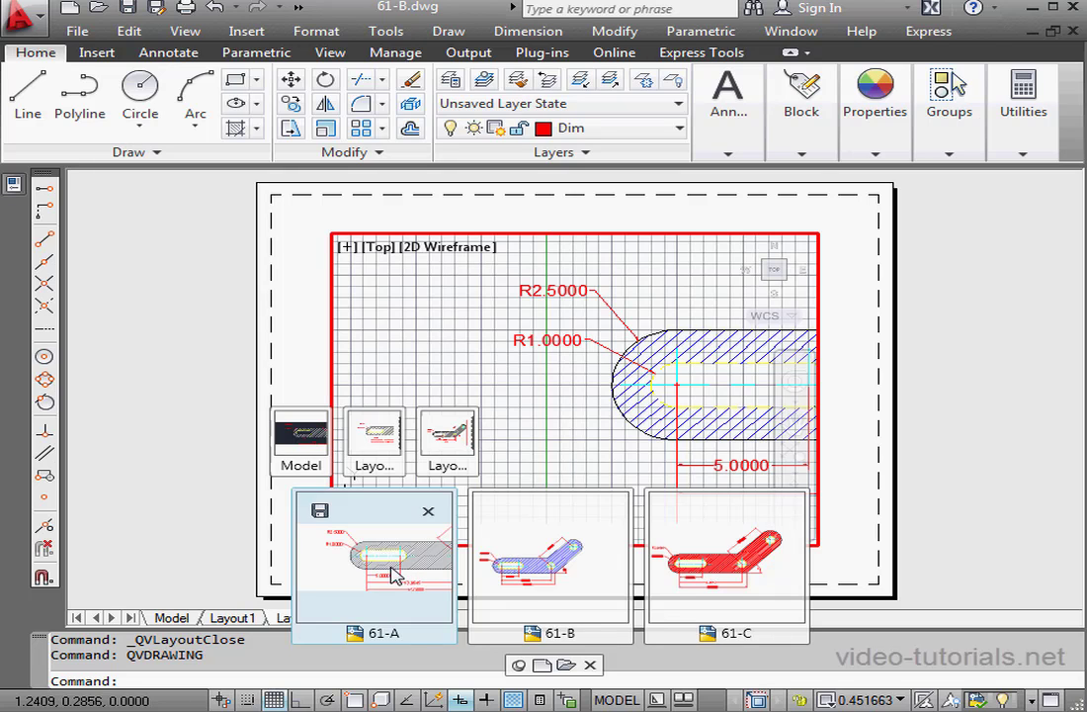
mouse_move(354, 451)
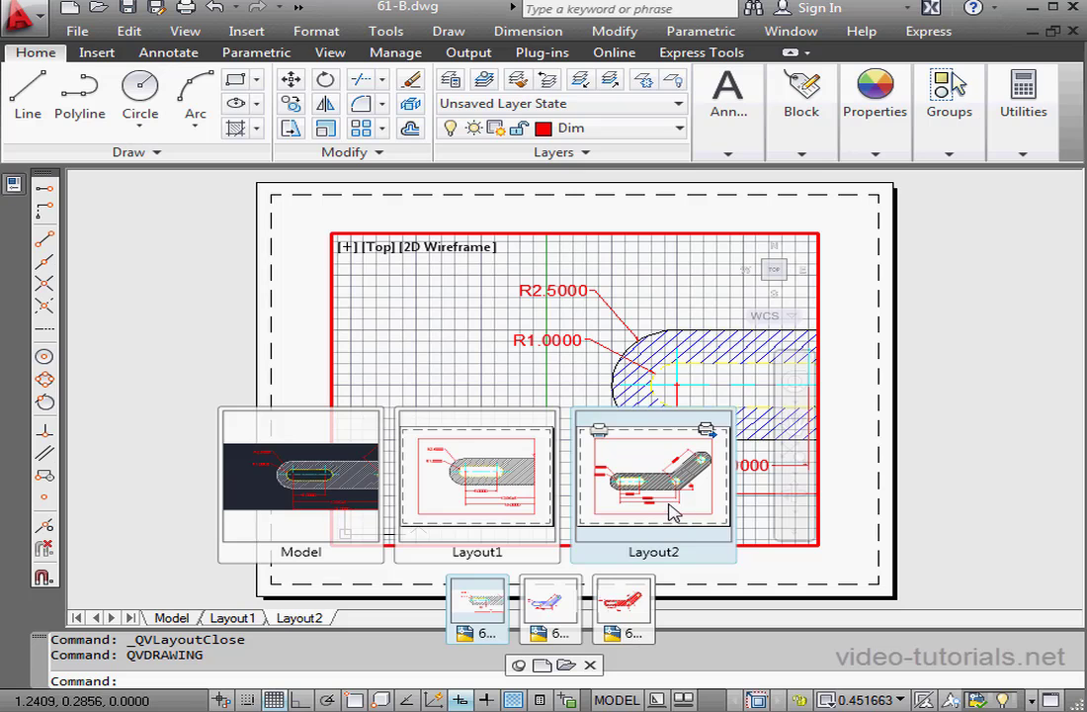
left_click(322, 486)
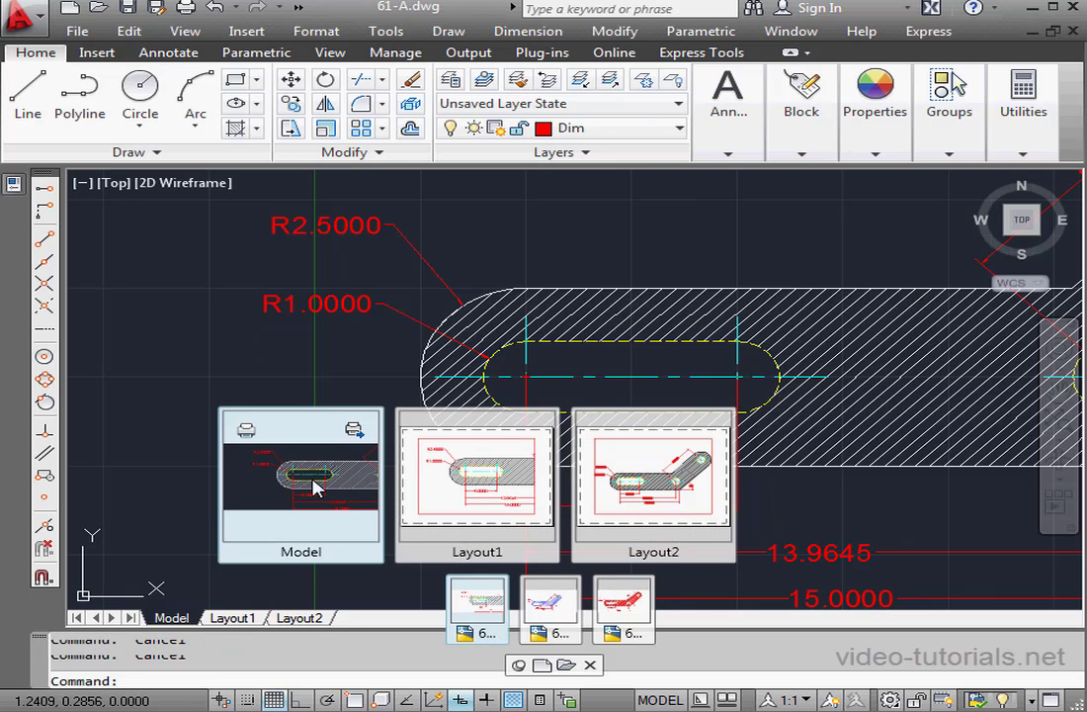
left_click(649, 489)
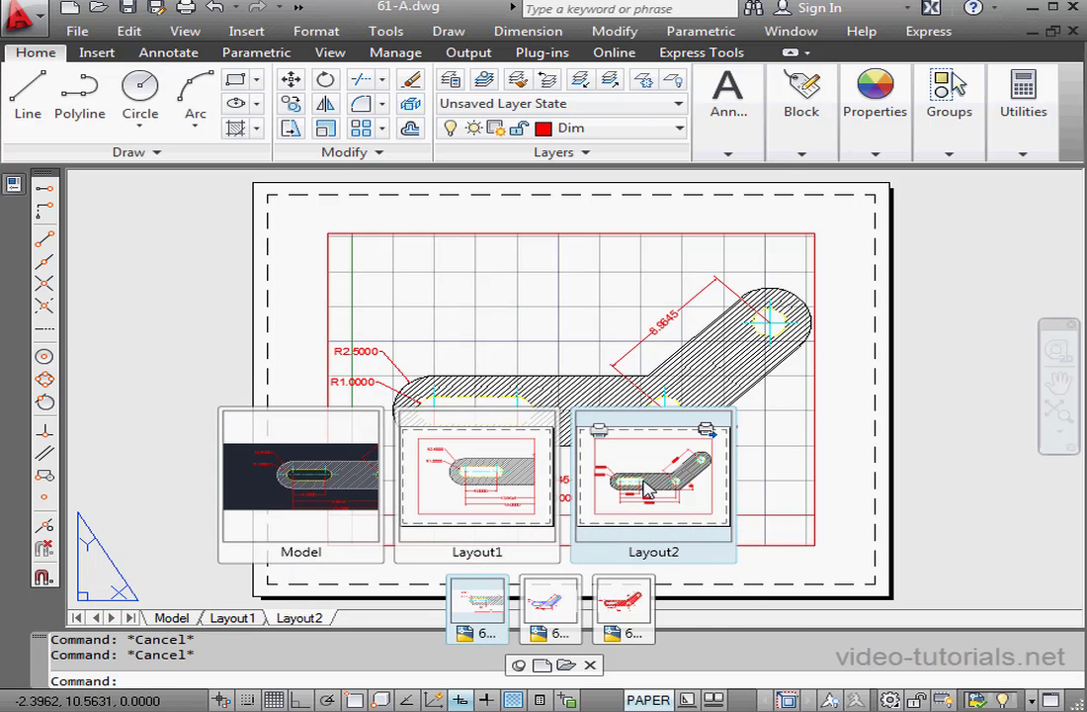
Switch to model space of 61-B and on to that of 61-C, using the Quick View Drawings previews
mouse_move(559, 599)
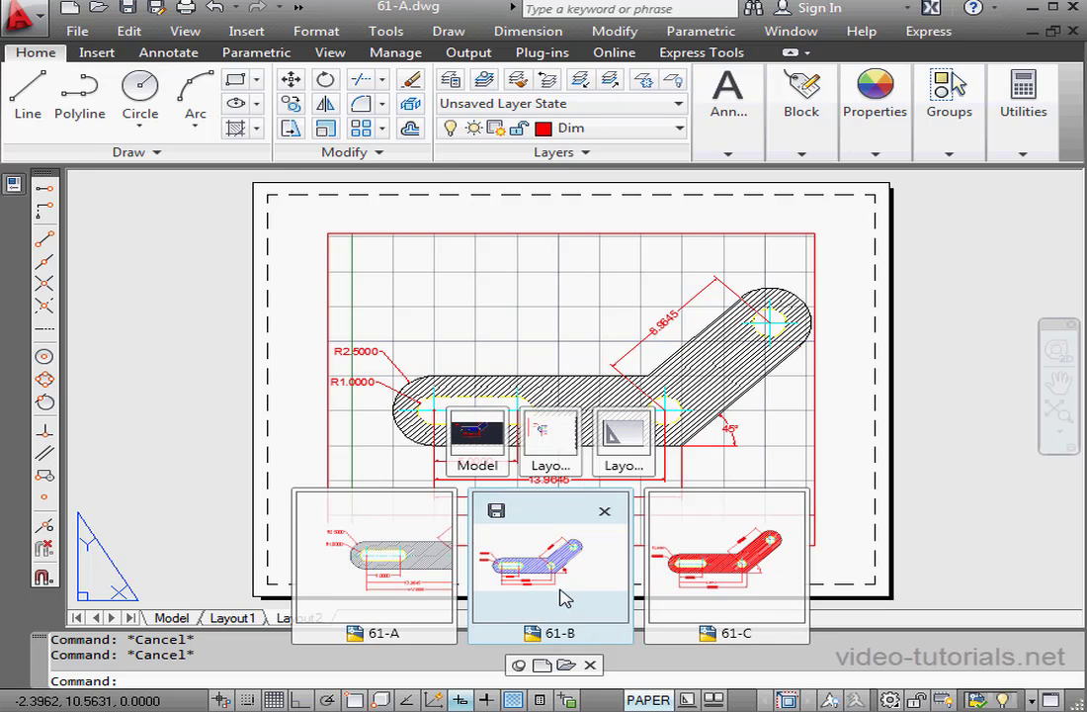
left_click(385, 468)
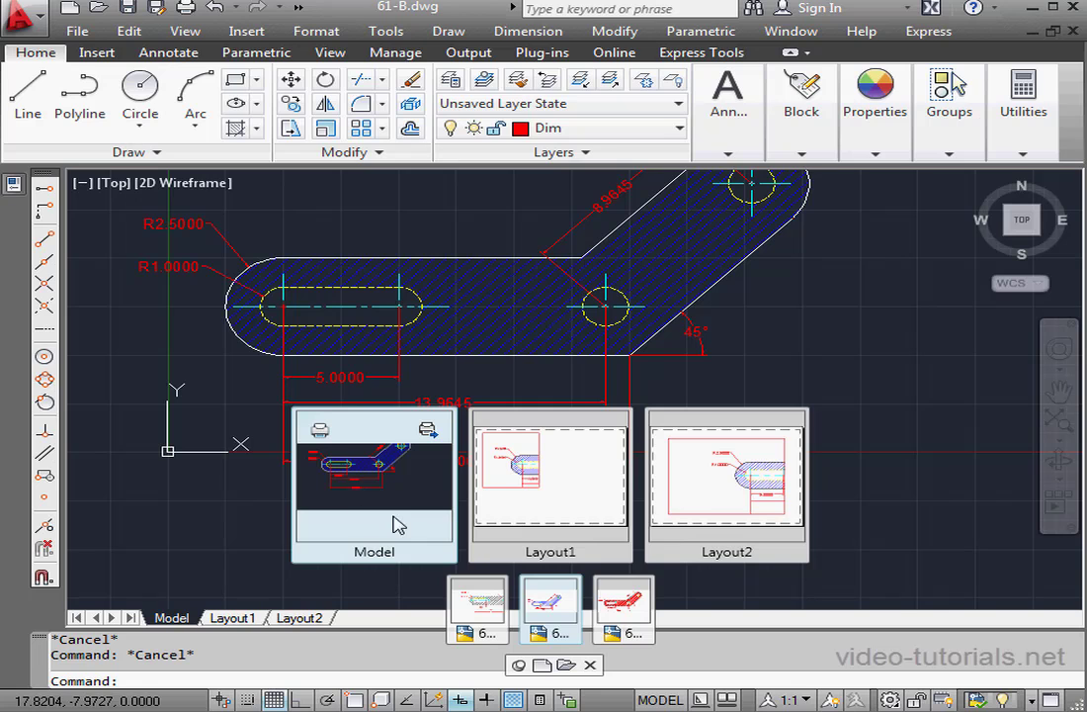
mouse_move(649, 606)
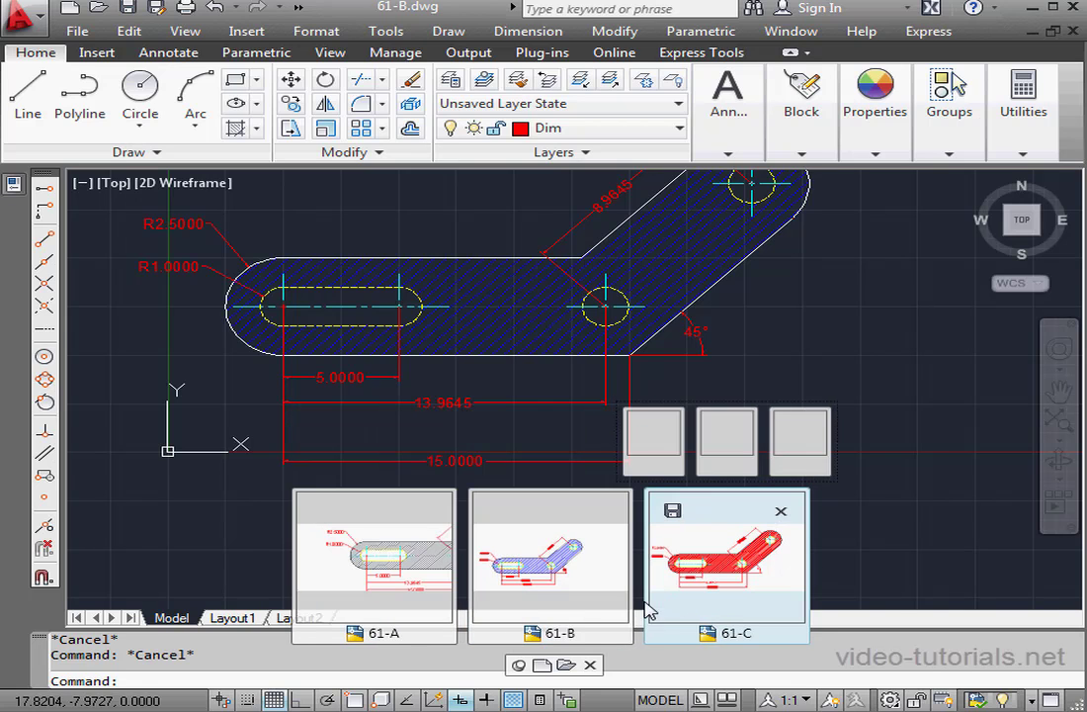
mouse_move(514, 466)
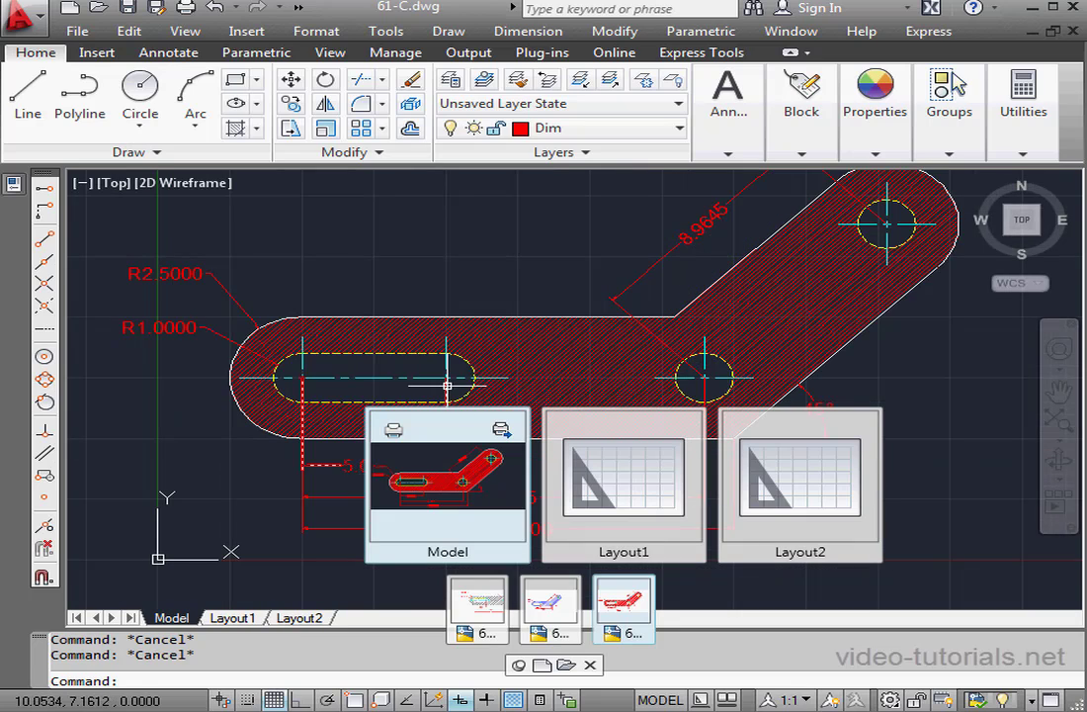
scroll(677, 363, "up", 3)
mouse_move(679, 362)
middle_mouse_down()
mouse_move(446, 327)
mouse_move(484, 292)
middle_mouse_up()
scroll(484, 292, "down", 4)
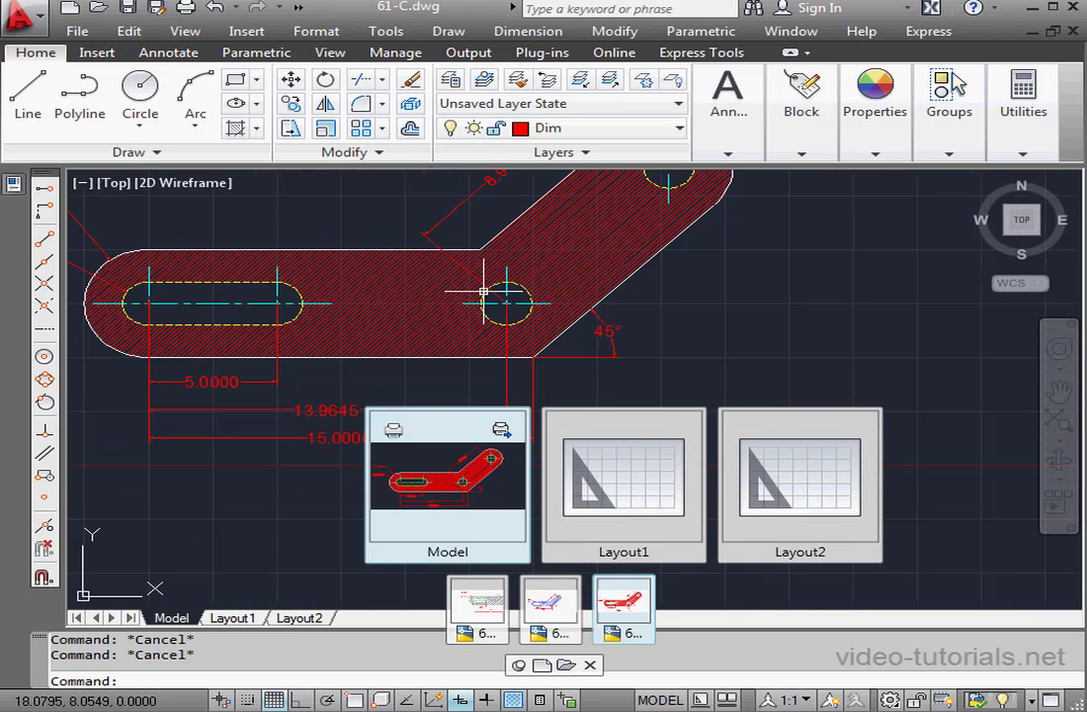
View the new-drawing template and open-file dialogs from Quick View Drawings, cancelling each, and close the previews
left_click(541, 664)
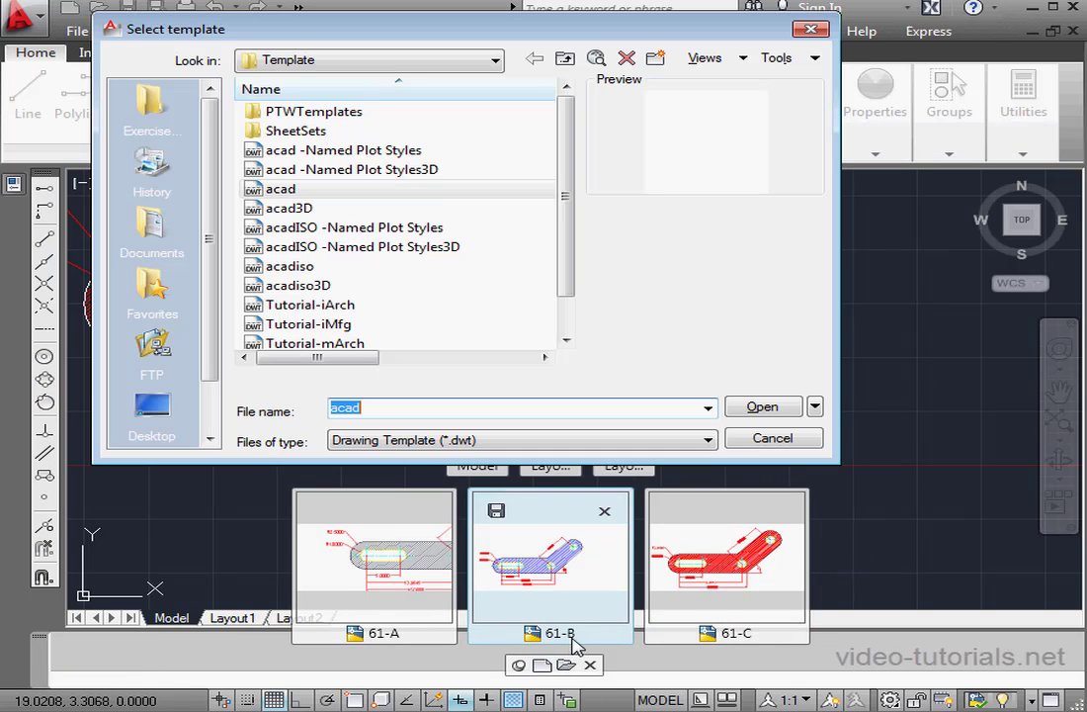
left_click(778, 442)
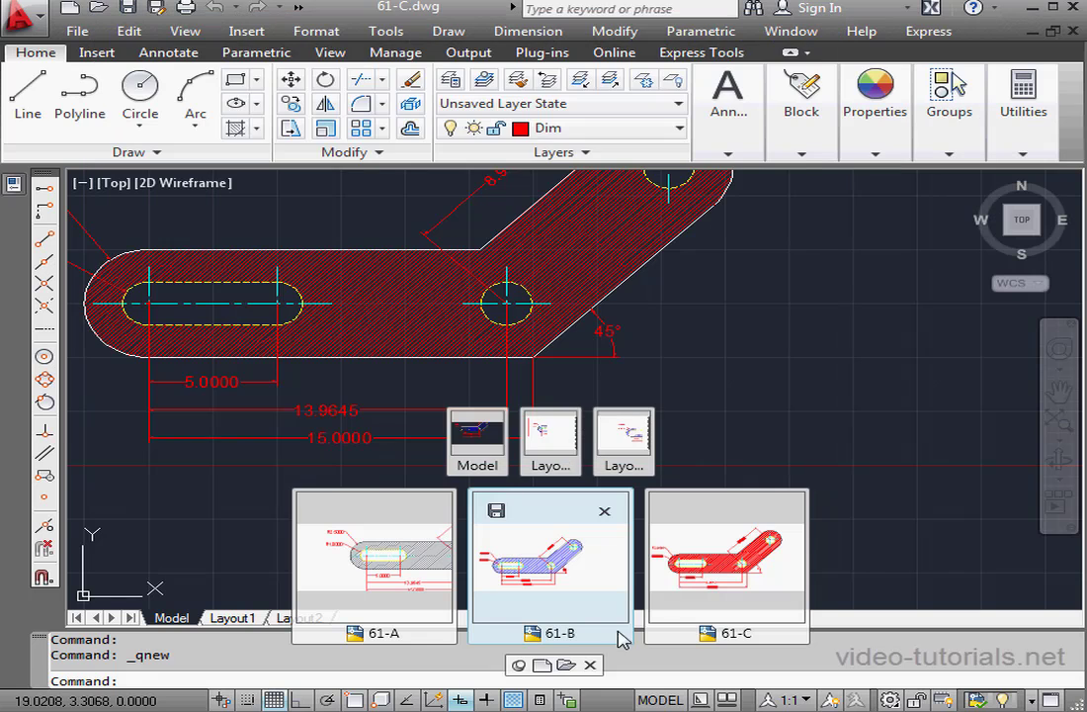
left_click(566, 665)
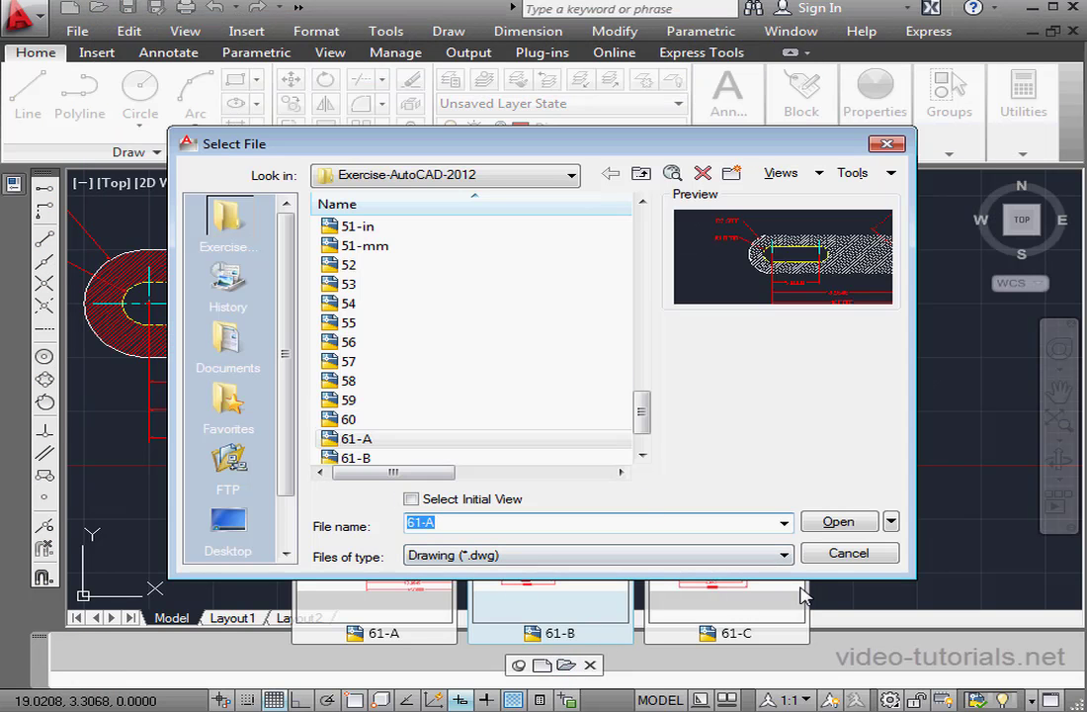
left_click(860, 554)
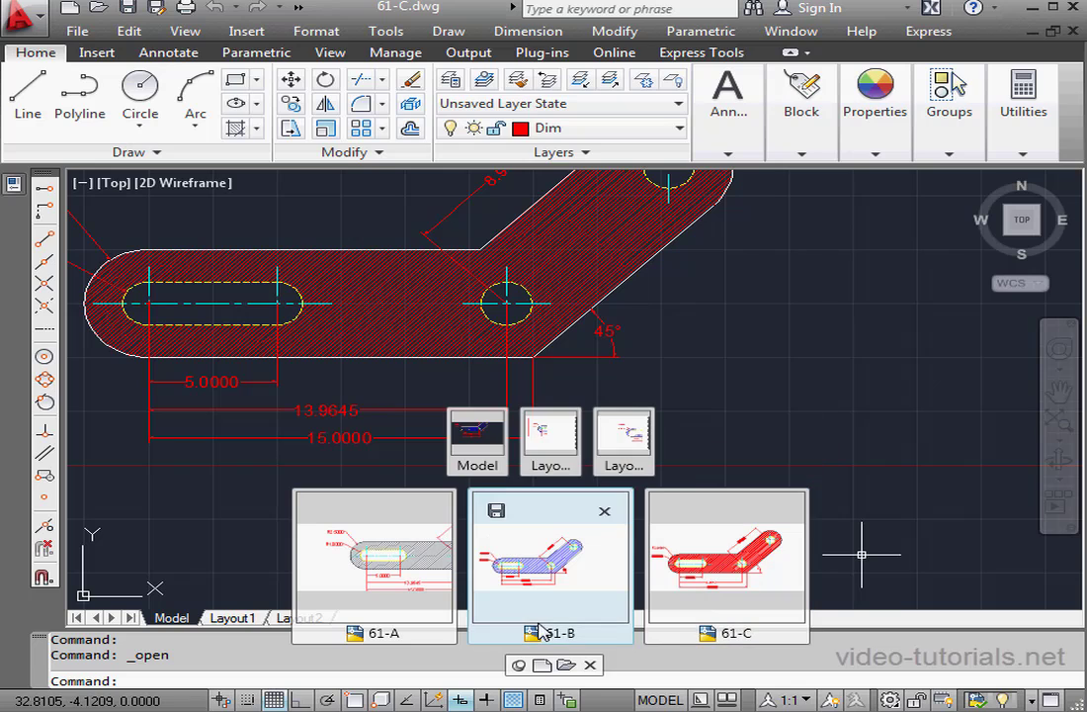
left_click(591, 665)
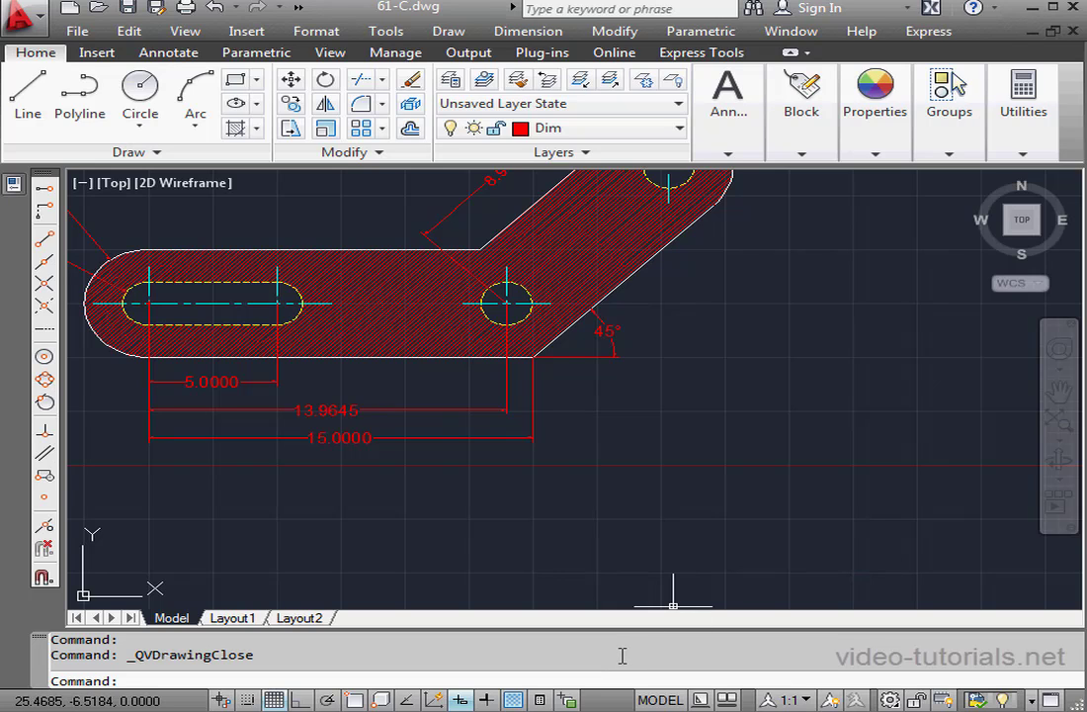